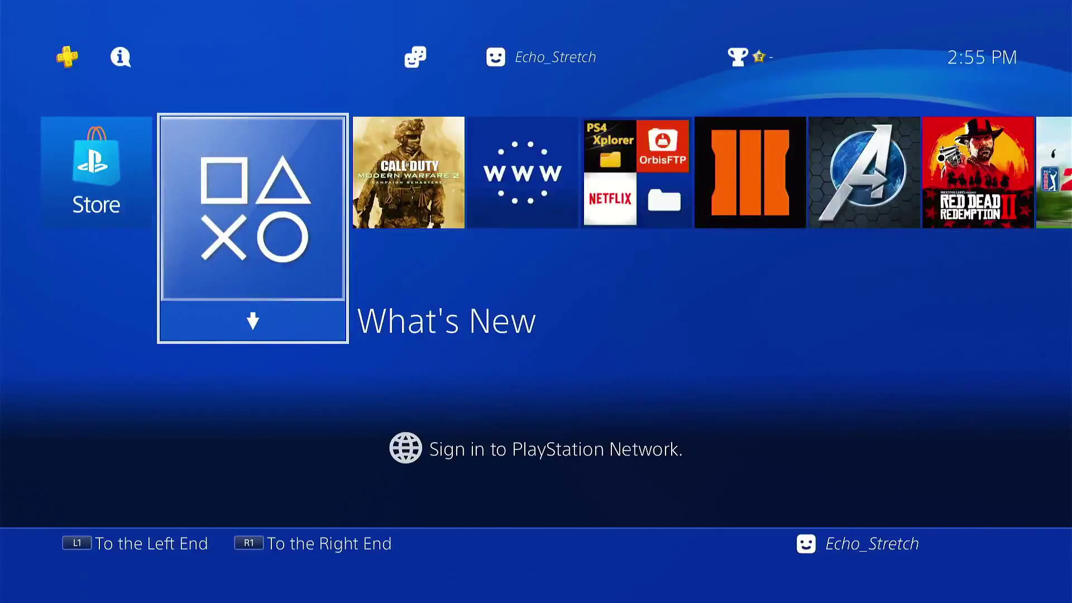
Step: In Settings > Network, enable Connect to the Internet and start Set Up Internet Connection
key("Up")
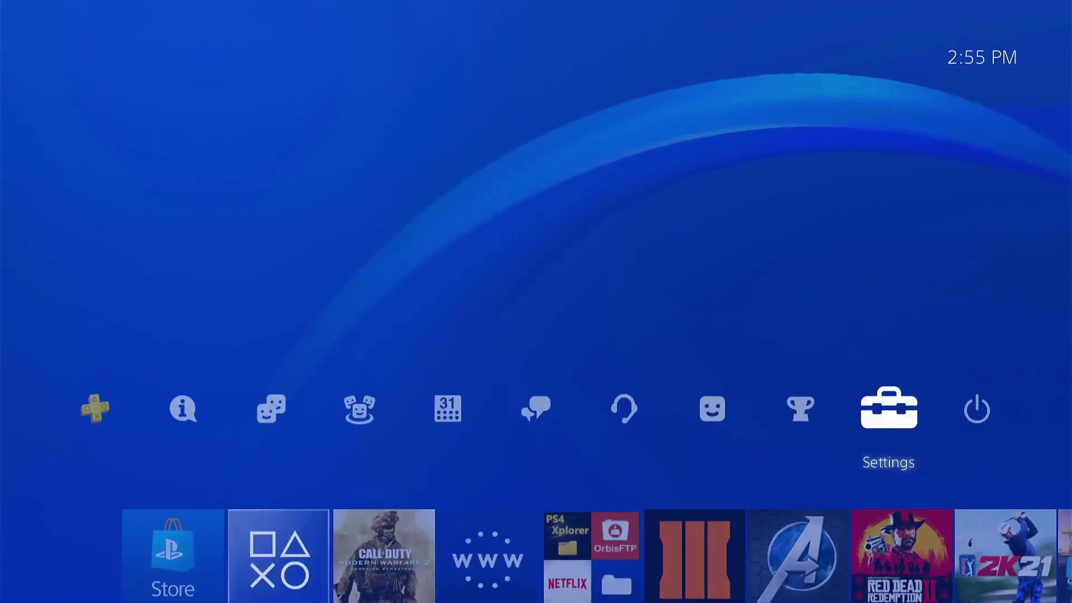
key("Return")
key("Down")
key("Down")
key("Down")
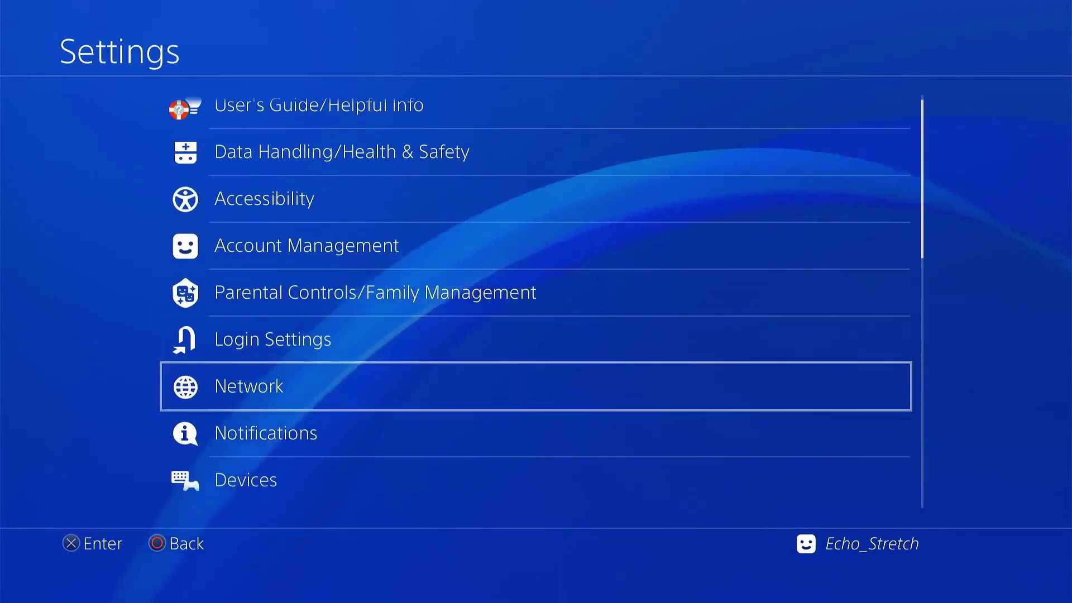
key("Return")
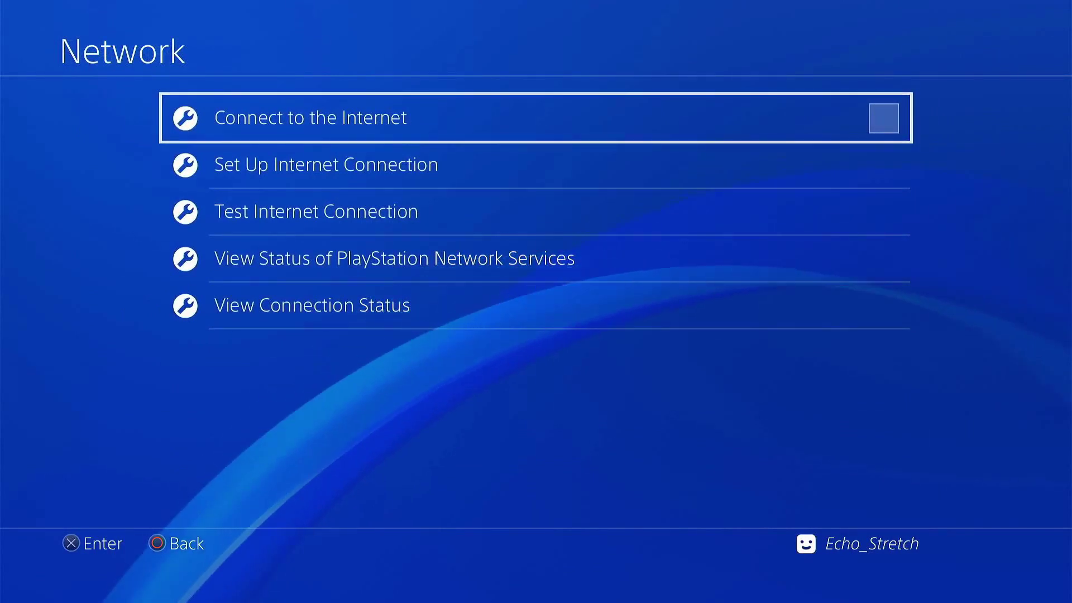
key("Return")
key("Down")
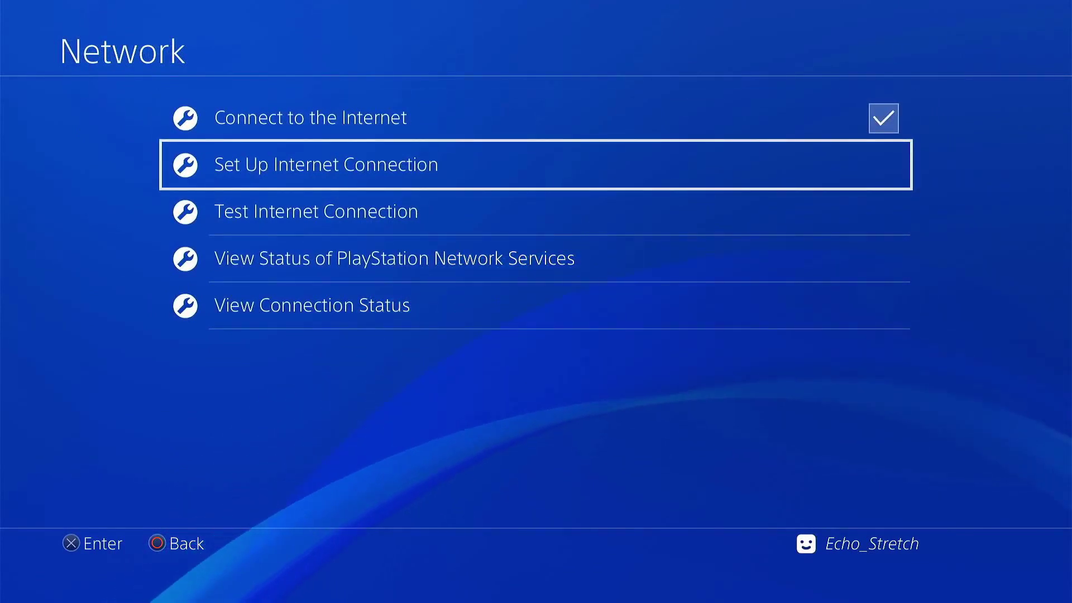
key("Return")
Step: Choose Use Wi-Fi with the Custom setup method and highlight the third network listed
key("Down")
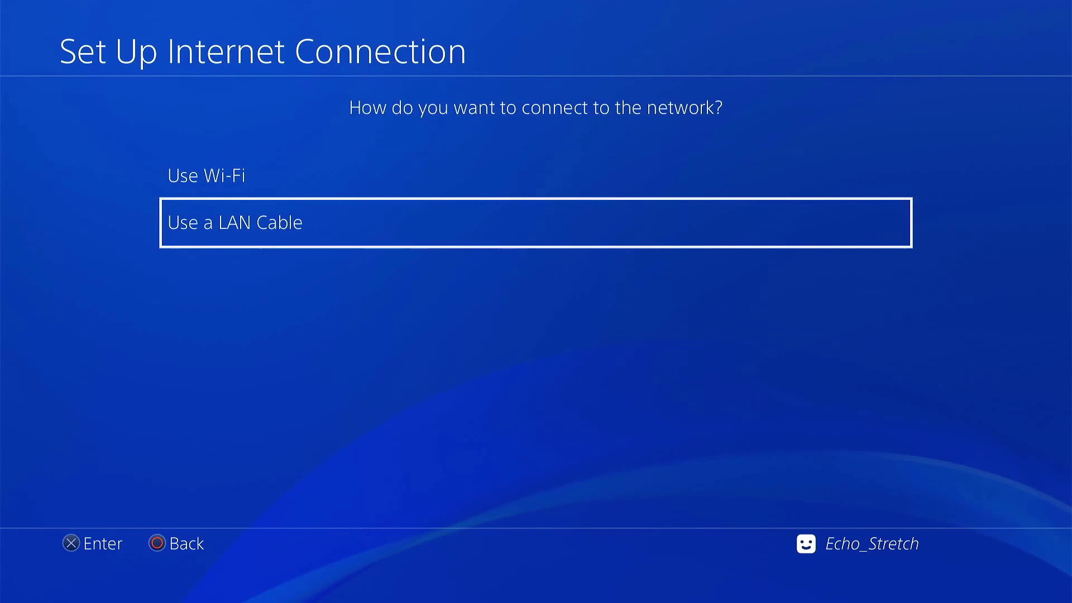
key("Up")
key("Down")
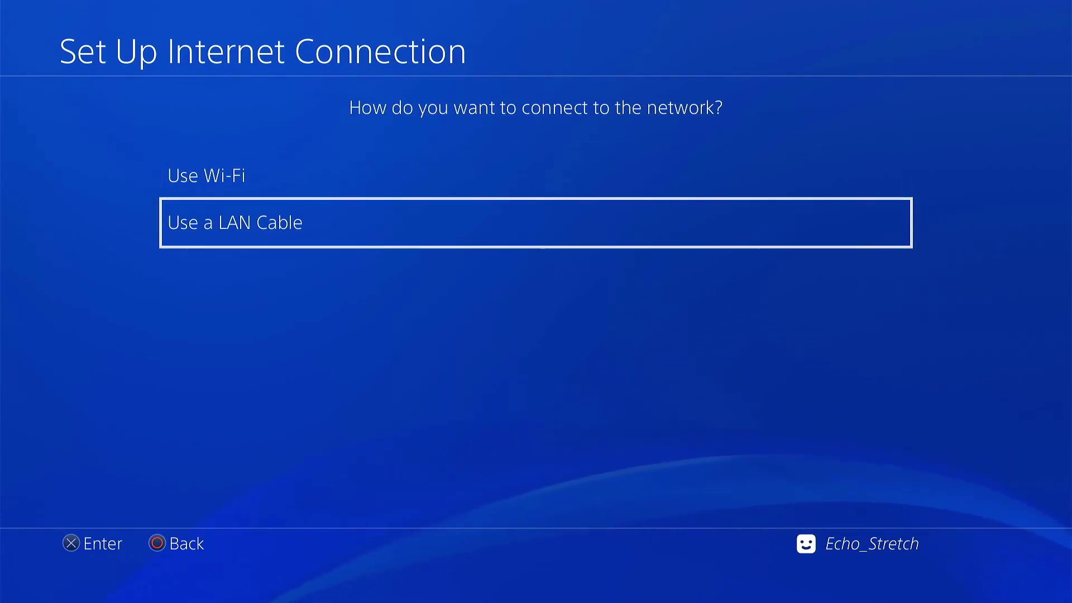
key("Up")
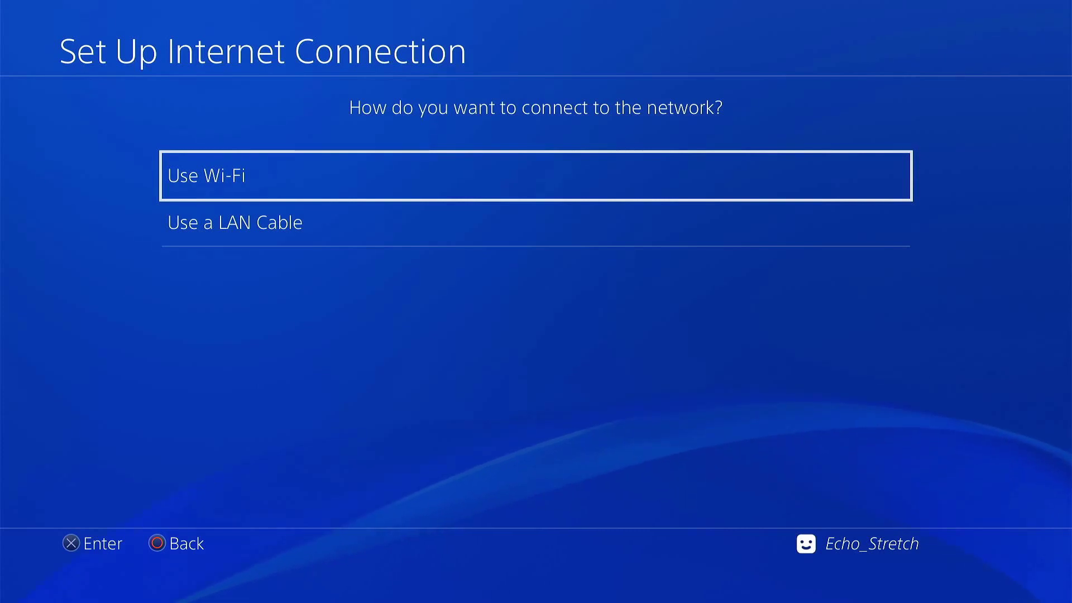
key("Return")
key("Down")
key("Return")
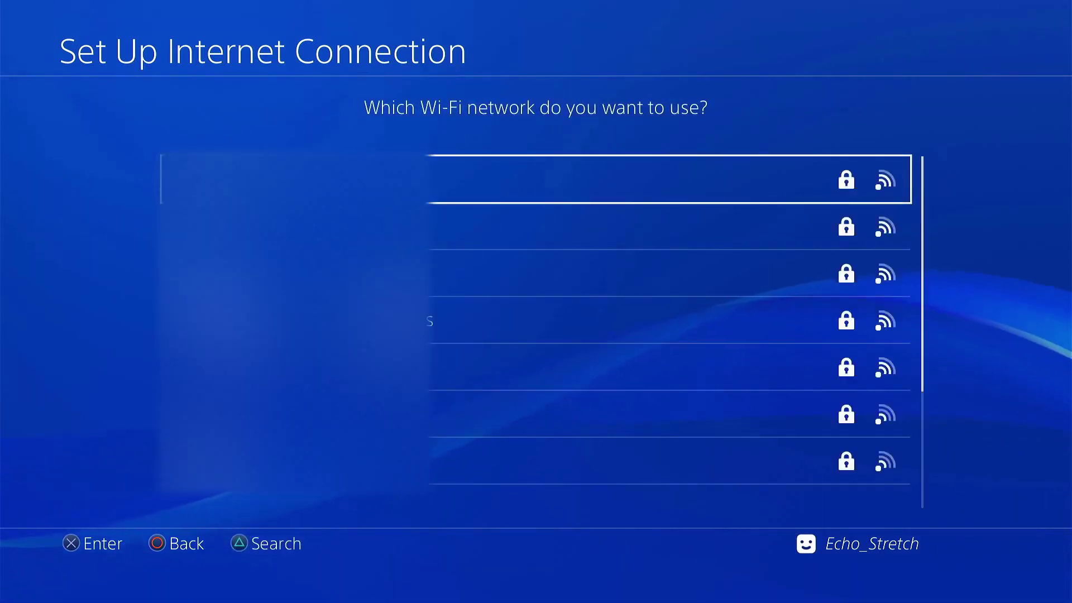
key("Down")
key("Down")
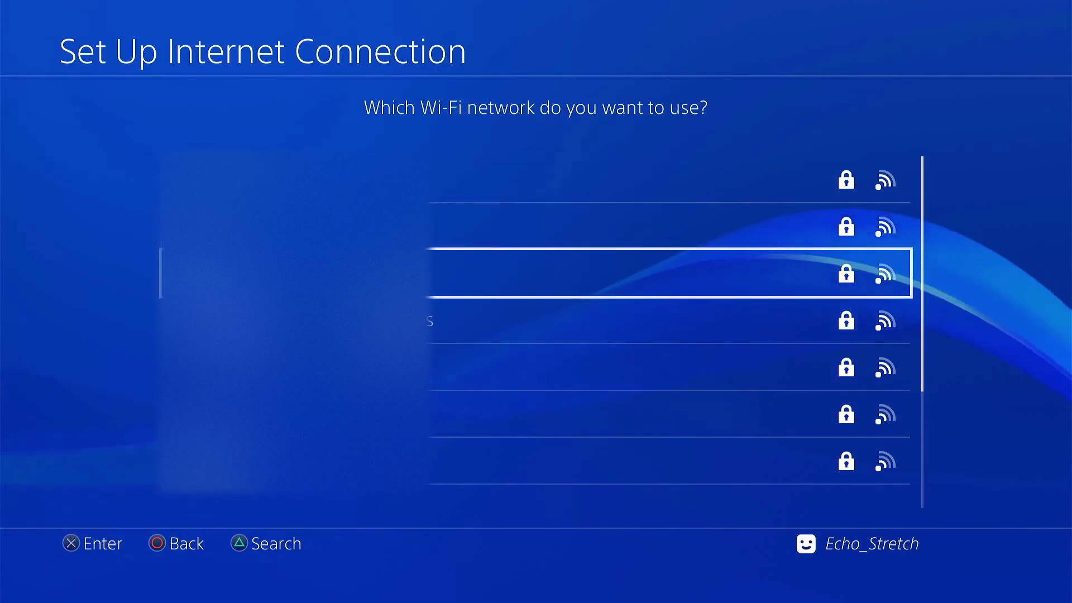
Step: Select the third Wi-Fi network and turn on Hide Password on the password keyboard
key("Return")
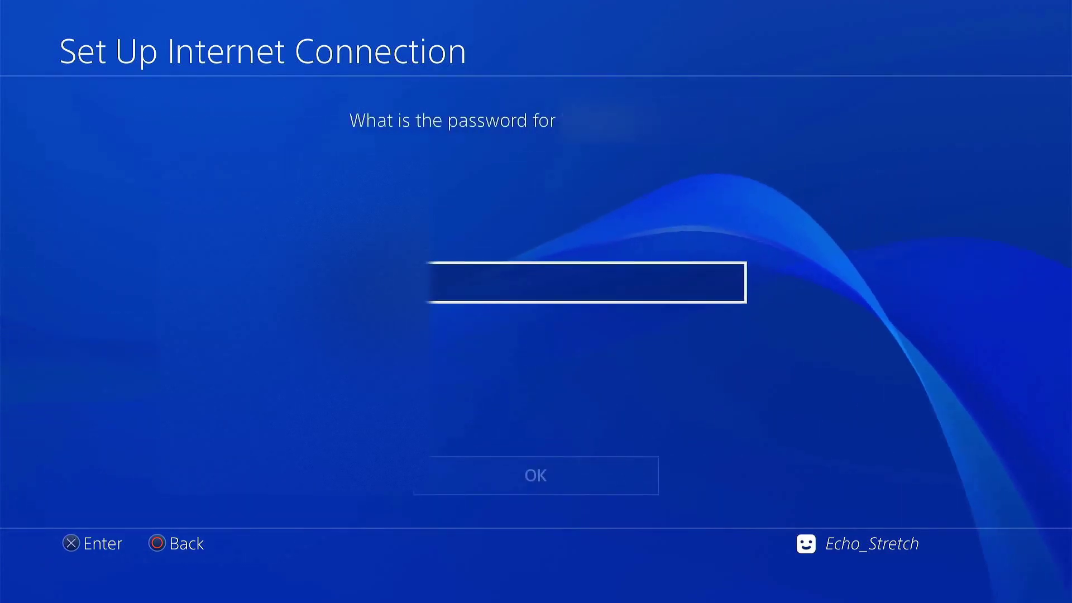
key("Up")
key("Up")
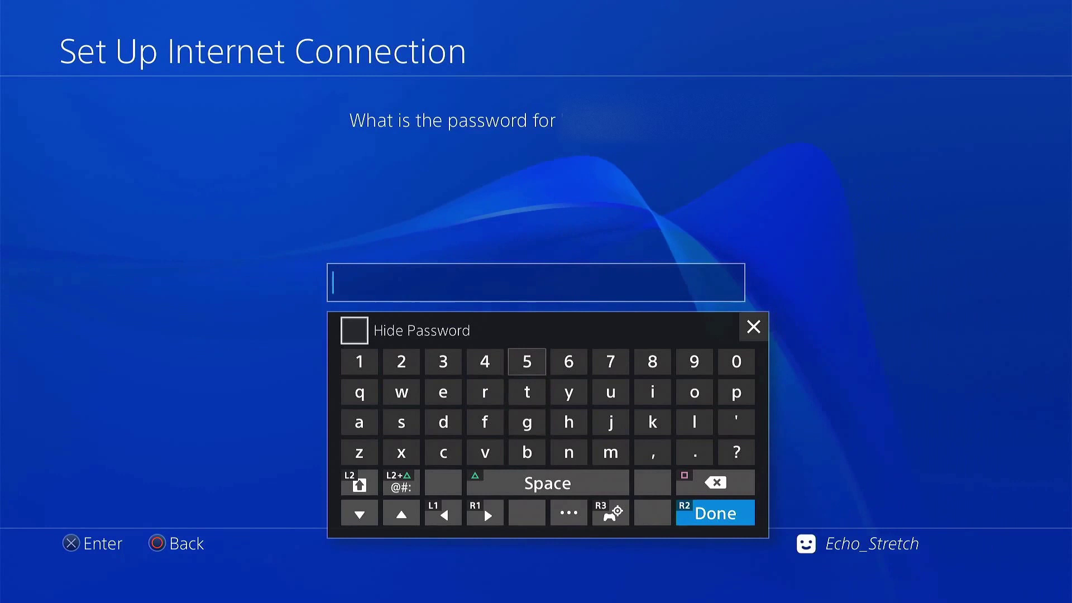
key("F2")
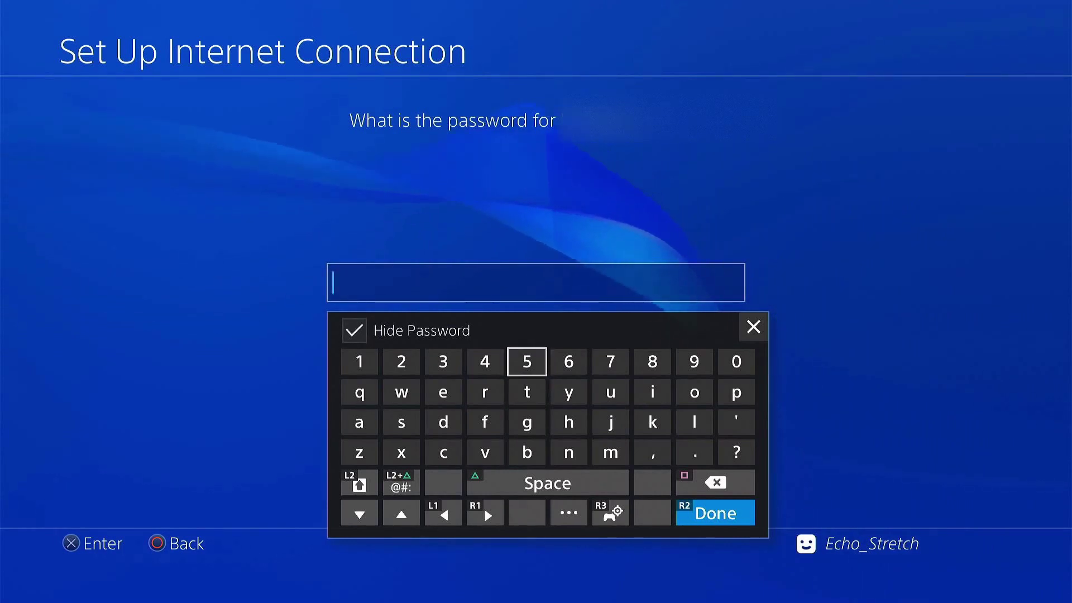
Step: Enter the ten-character Wi-Fi password and confirm it with Done
key("Left")
key("Left")
key("Left")
key("Left")
key("Right")
key("Right")
key("Right")
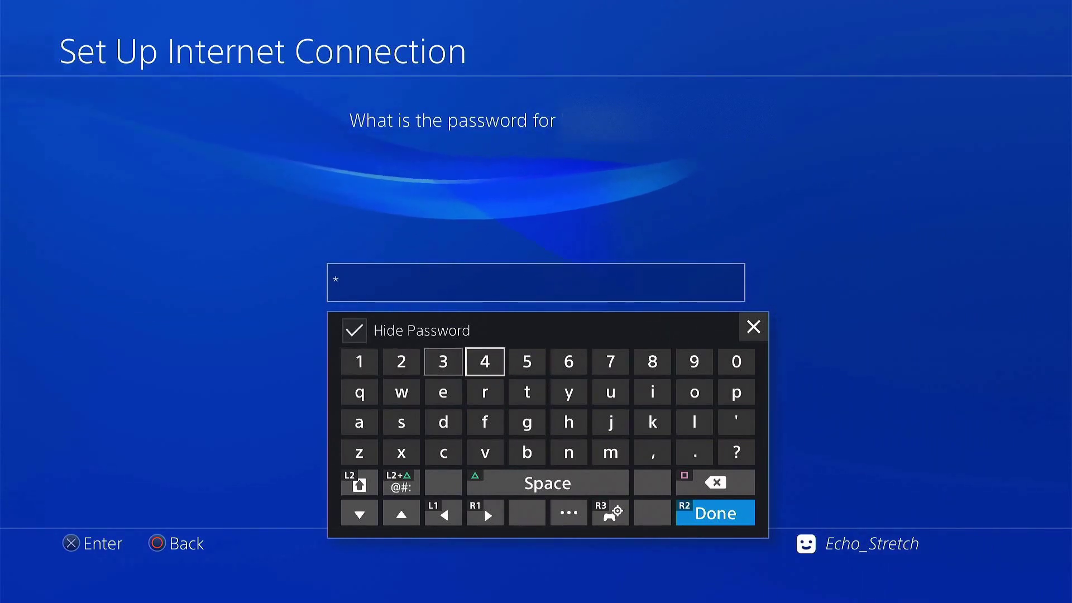
key("Right")
key("Right")
key("Right")
key("Right")
key("Right")
key("Right")
key("Left")
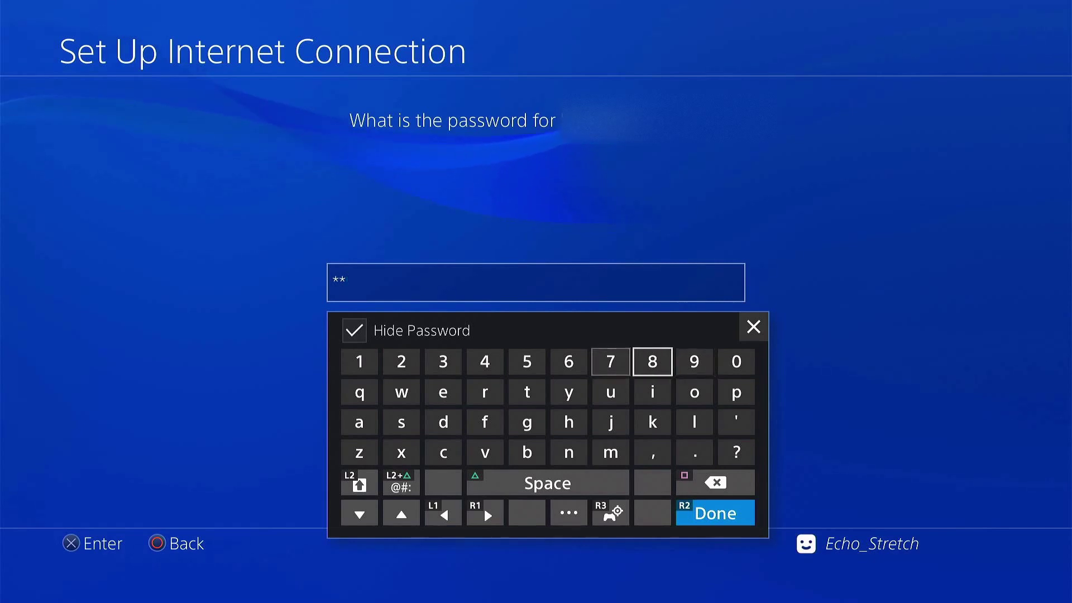
key("Left")
key("Left")
key("Left")
key("Left")
key("Left")
key("Left")
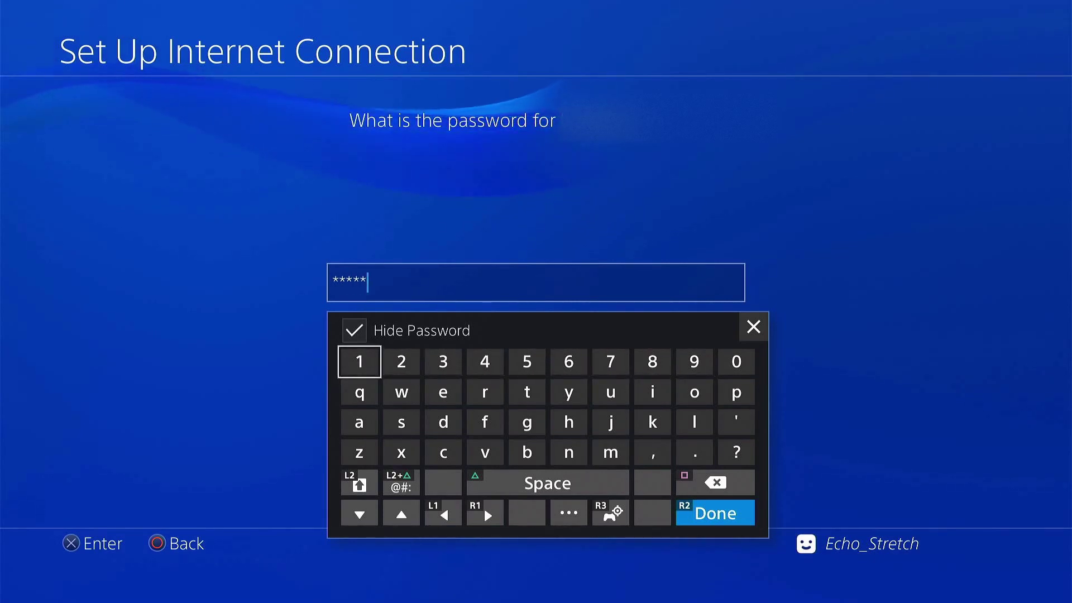
key("Right")
key("Right")
key("Right")
key("Right")
key("Right")
key("Right")
key("Right")
key("Right")
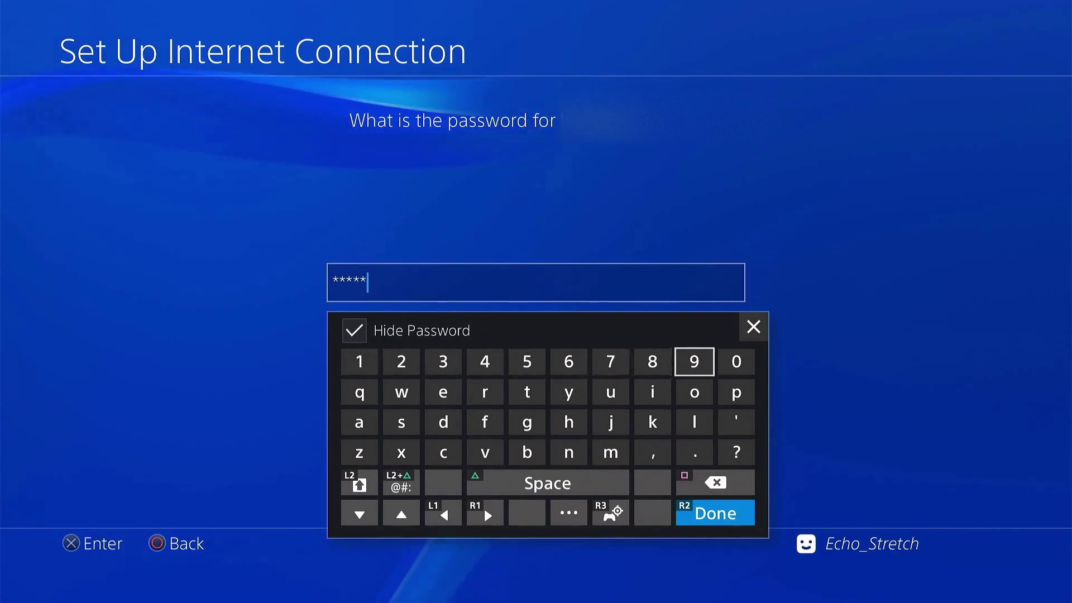
key("Left")
key("Right")
key("Right")
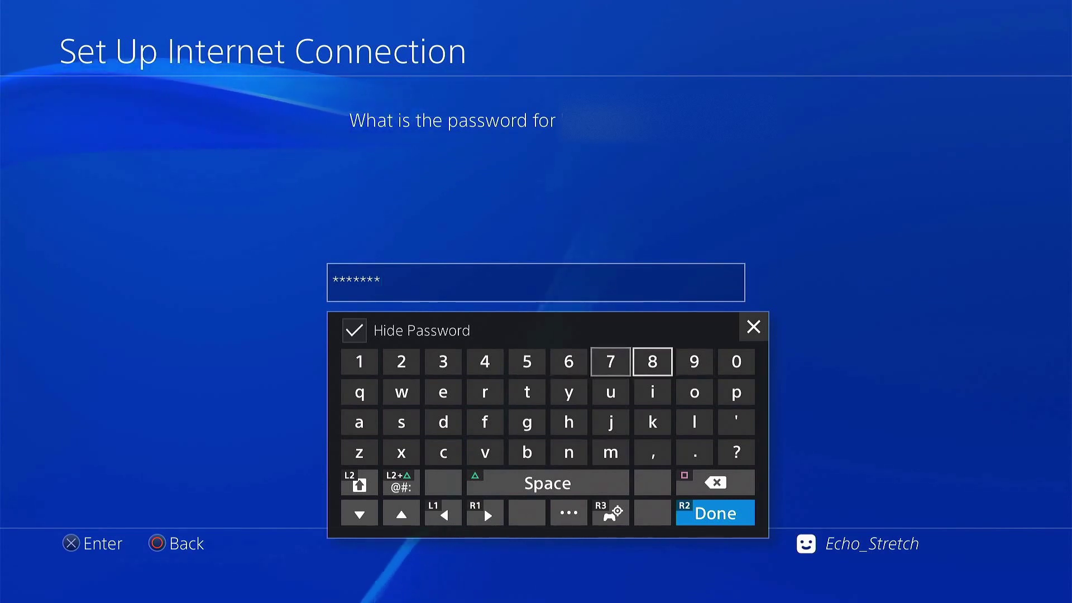
key("Left")
key("Left")
key("Left")
key("Left")
key("Left")
key("Left")
key("Left")
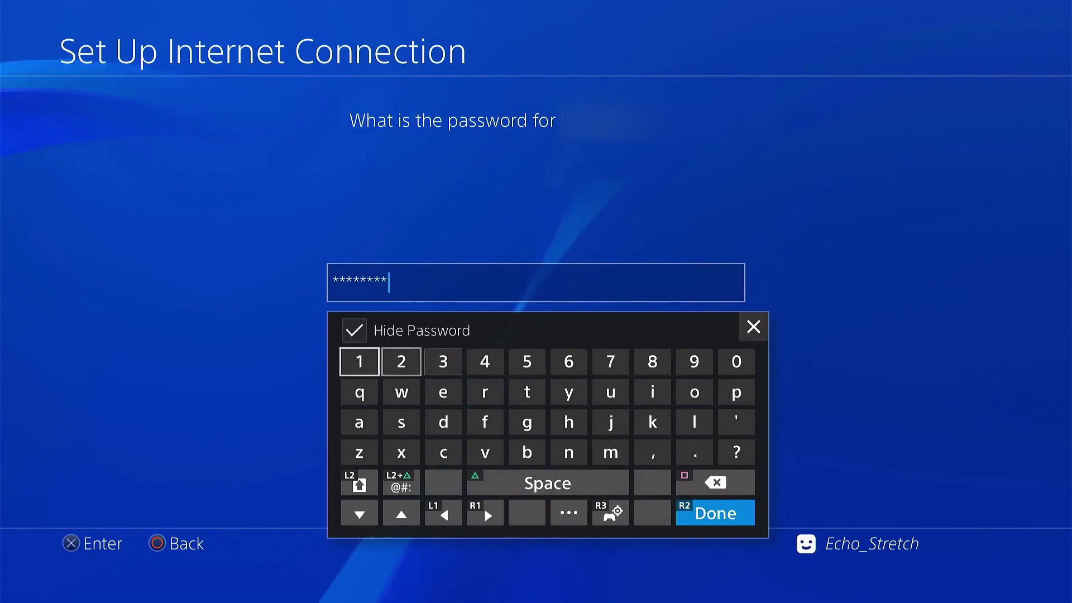
key("Right")
key("Right")
key("Right")
key("Right")
key("Right")
key("Right")
key("Right")
key("Right")
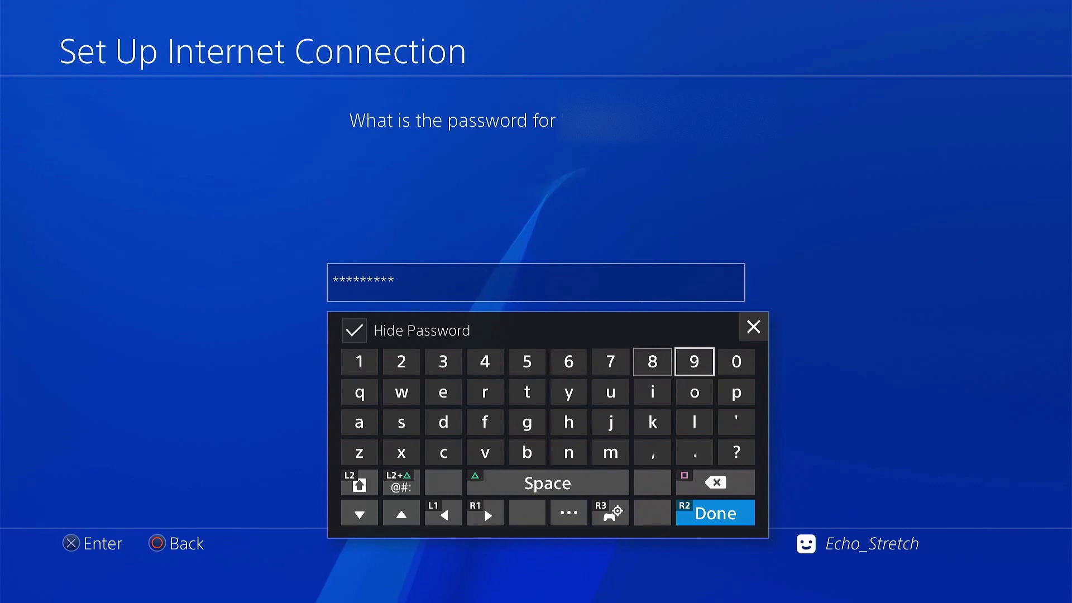
key("Down")
key("Down")
key("Down")
key("Down")
key("Down")
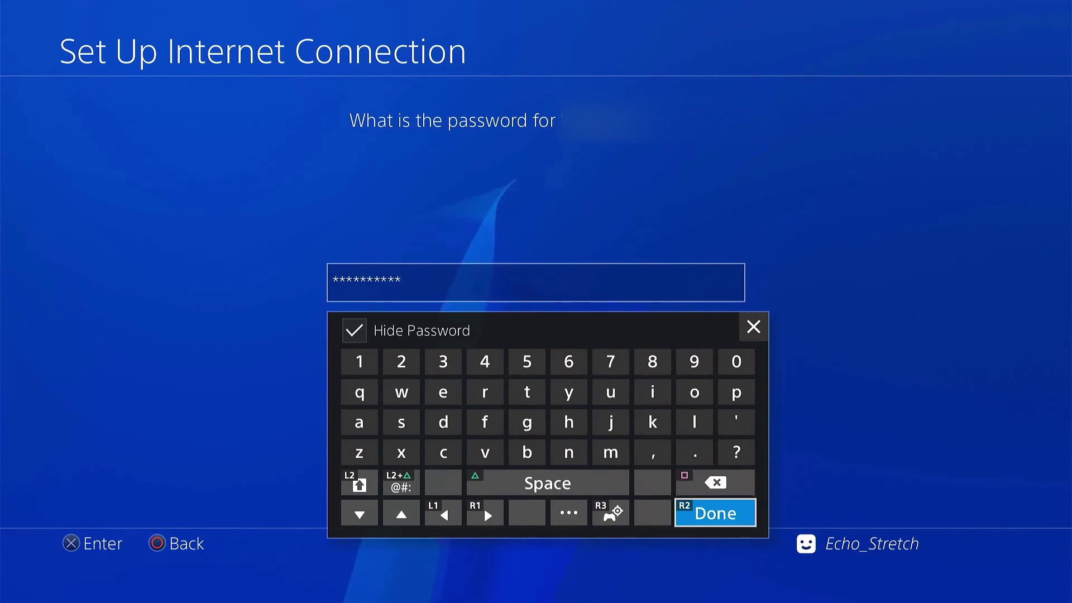
key("Return")
key("Return")
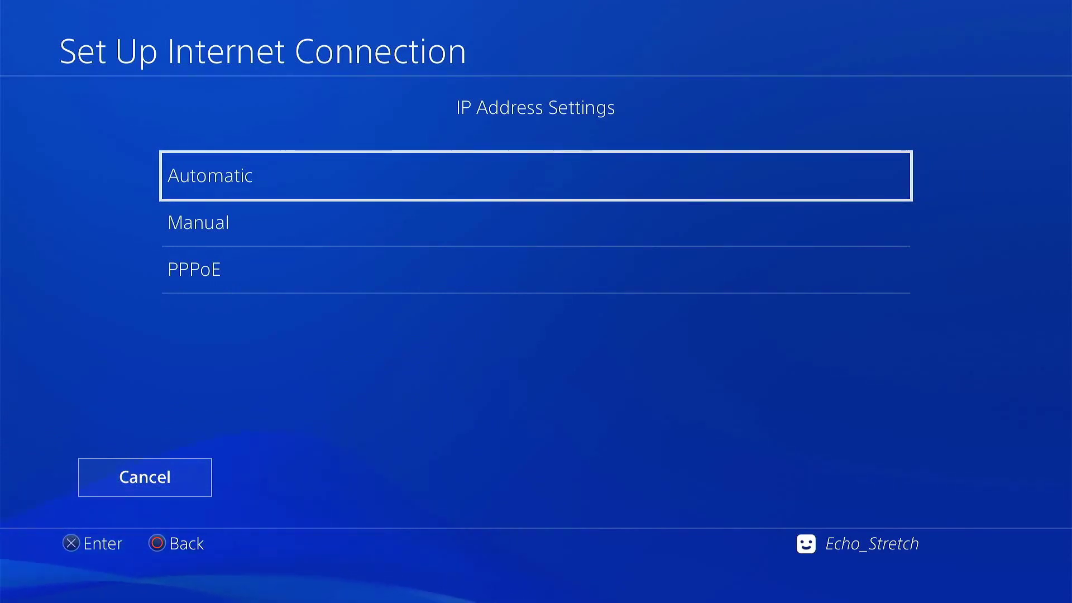
Step: Keep Automatic IP addressing with an unspecified DHCP host name, and choose Manual DNS
key("Return")
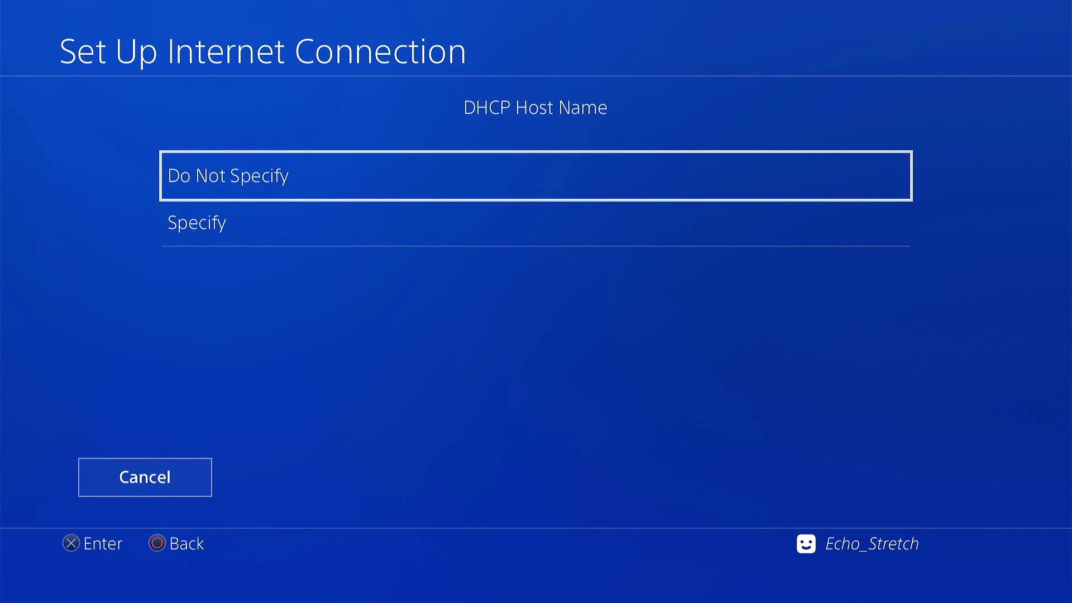
key("Return")
key("Down")
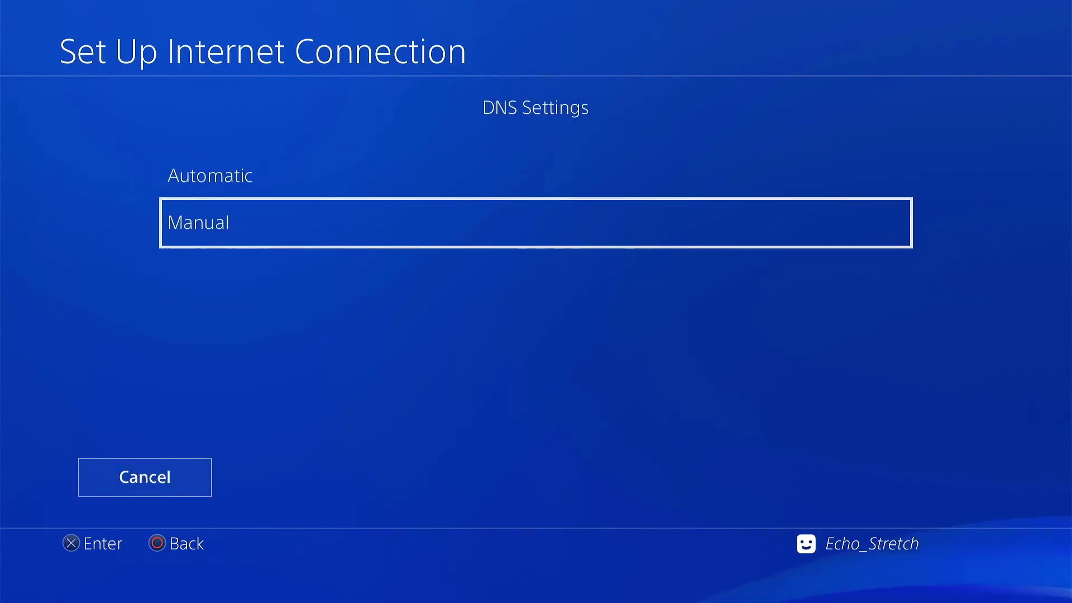
key("Return")
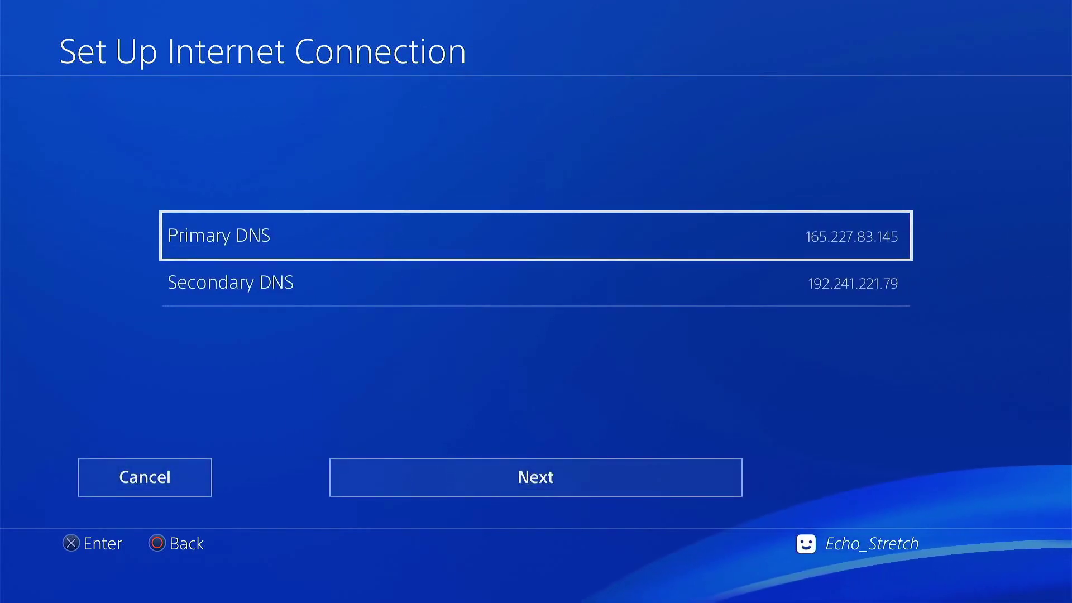
Step: Replace the old Primary DNS address with 85.214.115.33
key("Return")
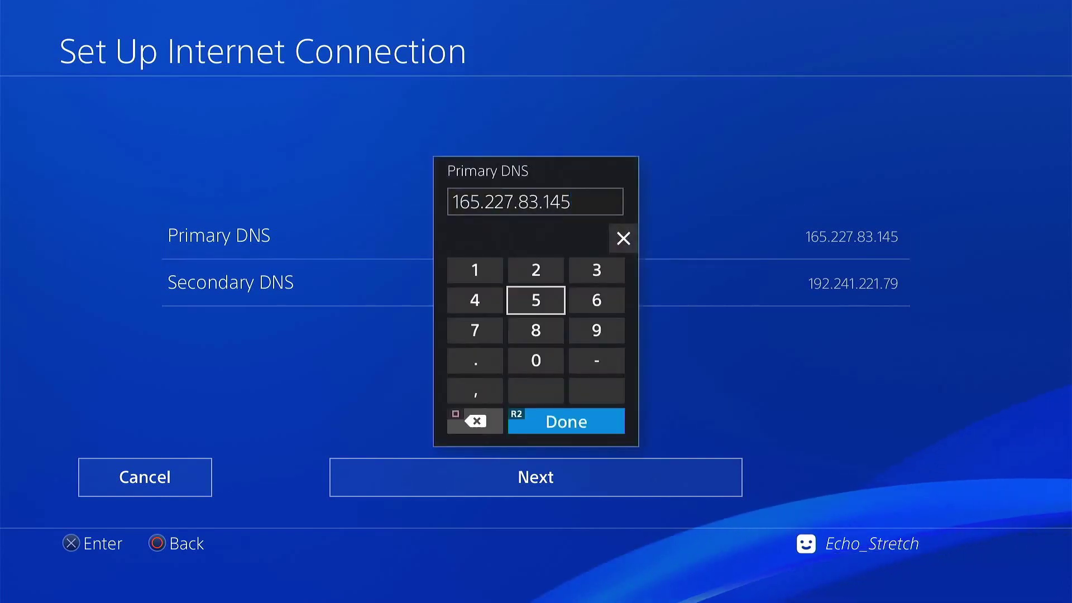
key("BackSpace")
key("BackSpace")
key("BackSpace")
key("BackSpace")
key("BackSpace")
key("BackSpace")
key("BackSpace")
key("BackSpace")
key("BackSpace")
key("BackSpace")
key("BackSpace")
key("BackSpace")
key("BackSpace")
key("BackSpace")
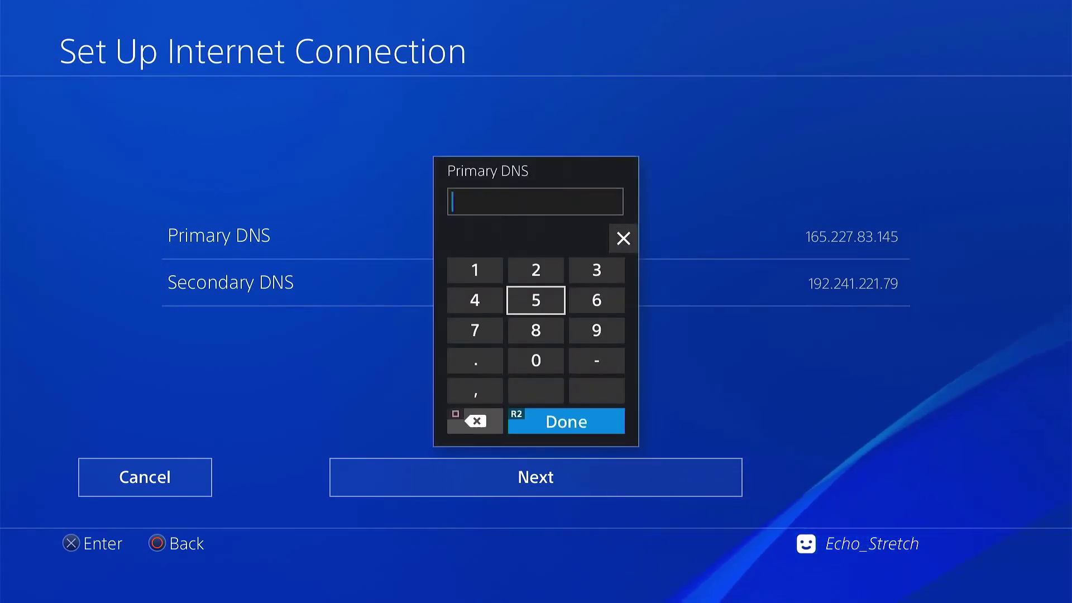
type("85")
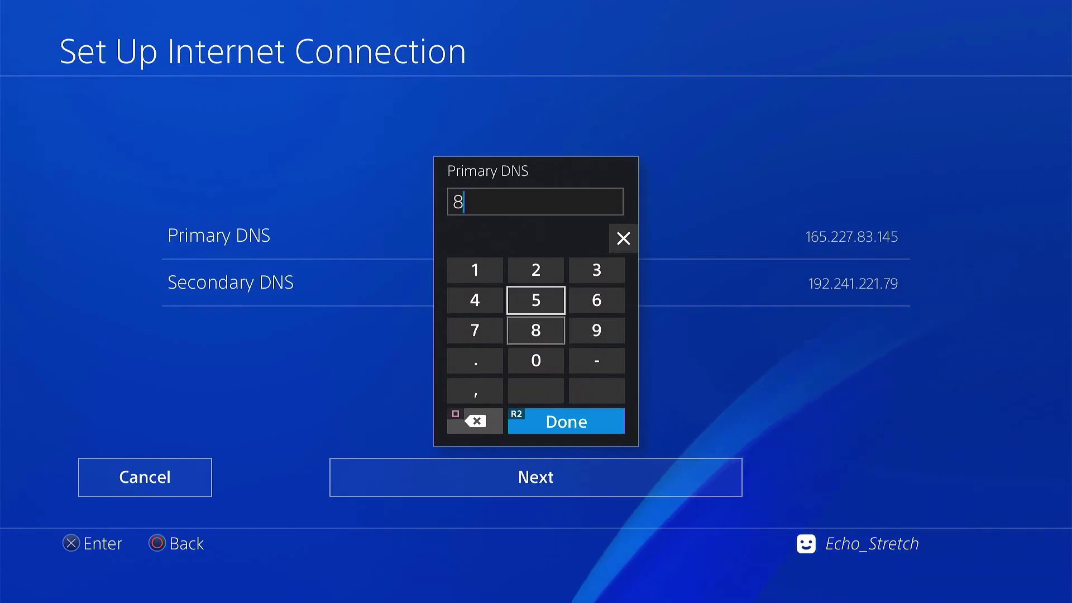
key("Down")
key("Right")
key("Down")
key("Left")
key("Left")
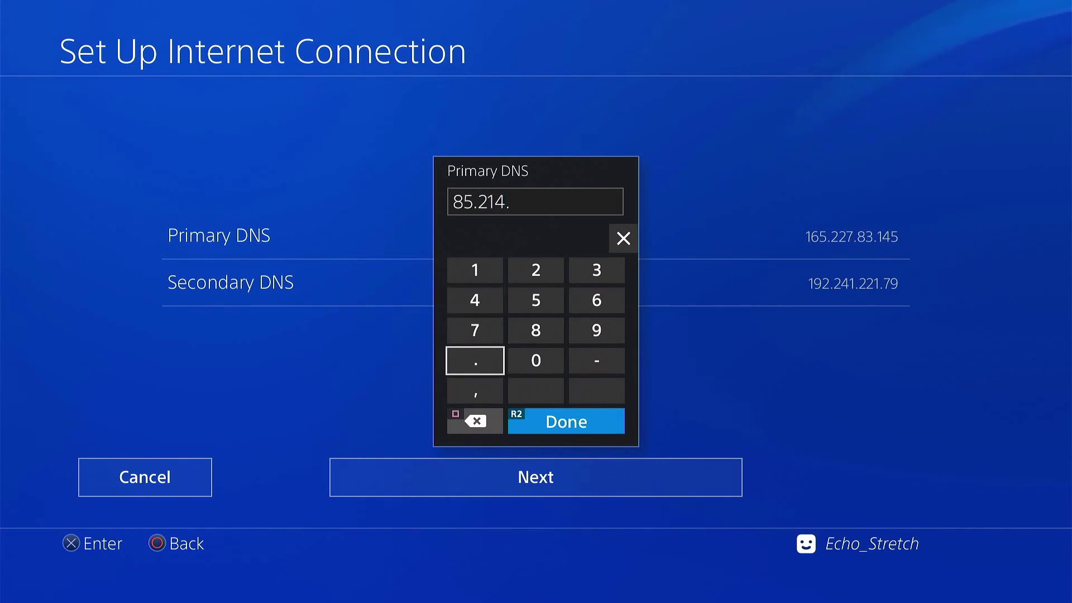
key("Right")
key("Right")
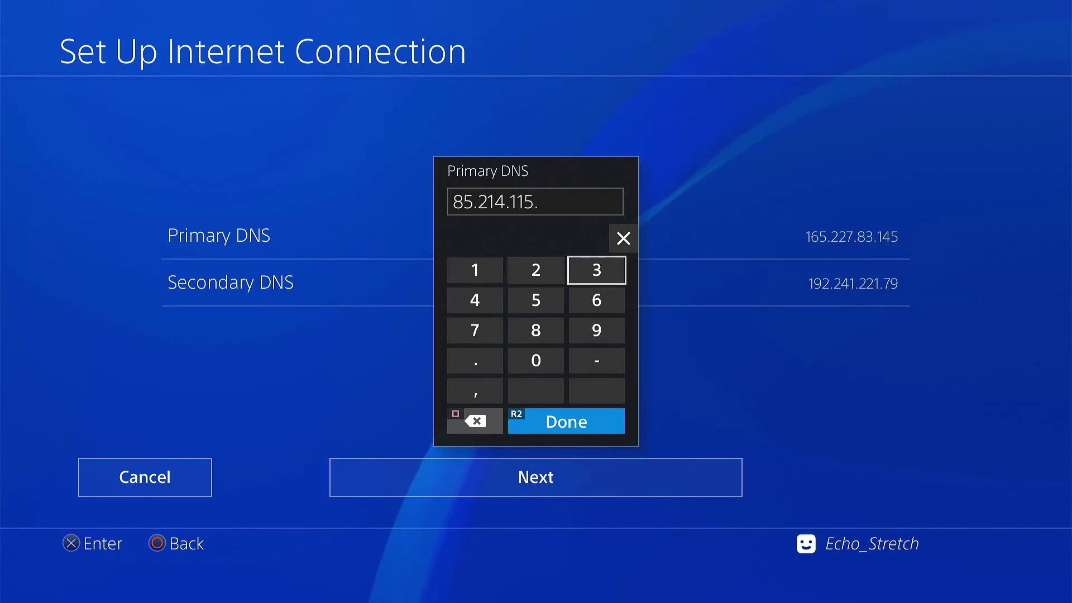
key("Down")
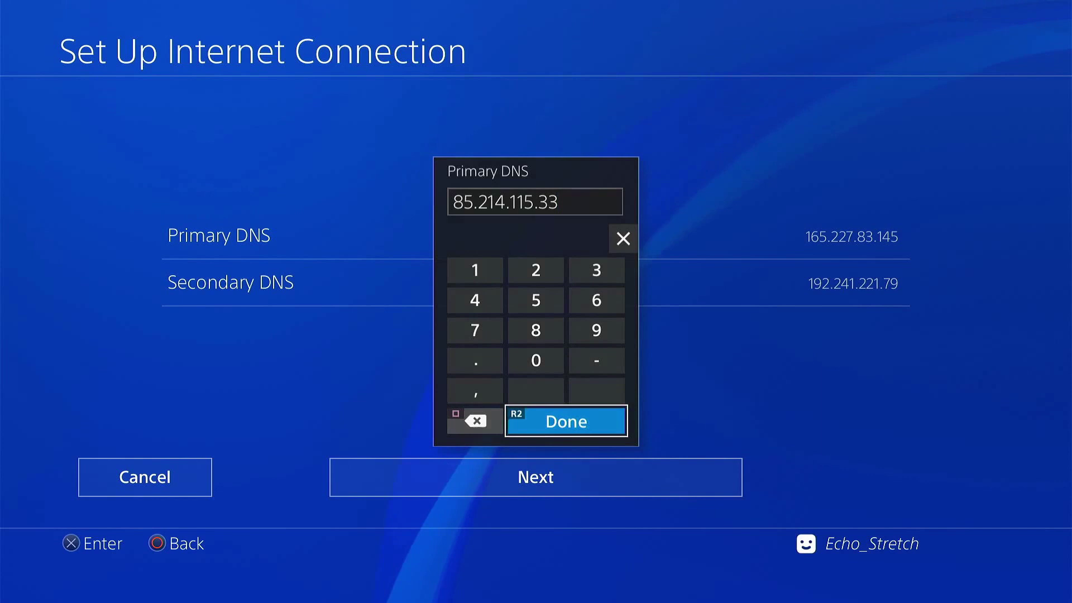
Step: Clear the Secondary DNS to 0.0.0.0 and highlight Next
key("Return")
key("Down")
key("Return")
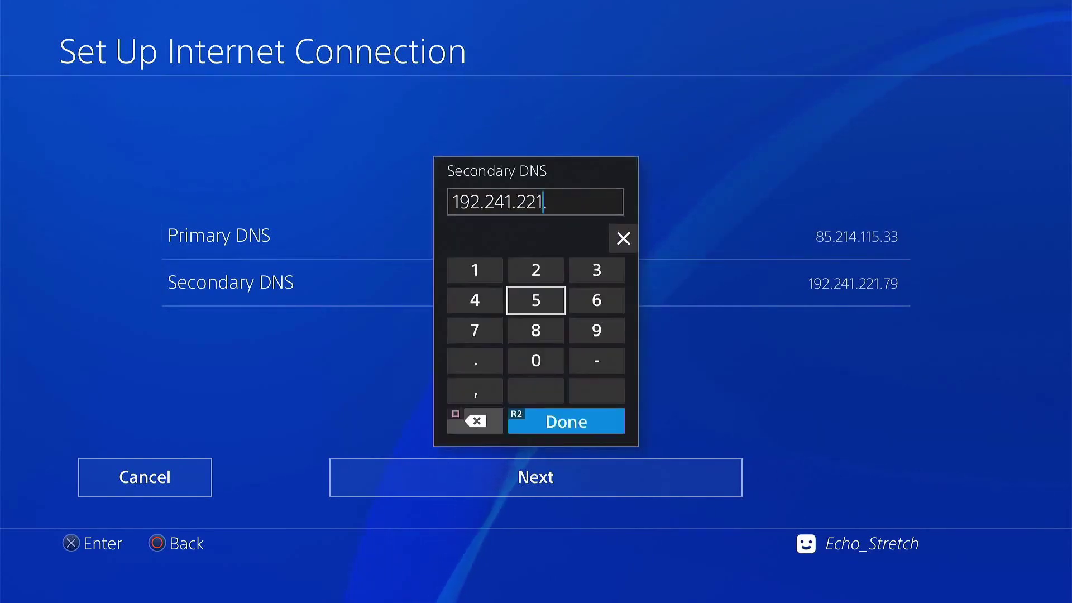
key("Return")
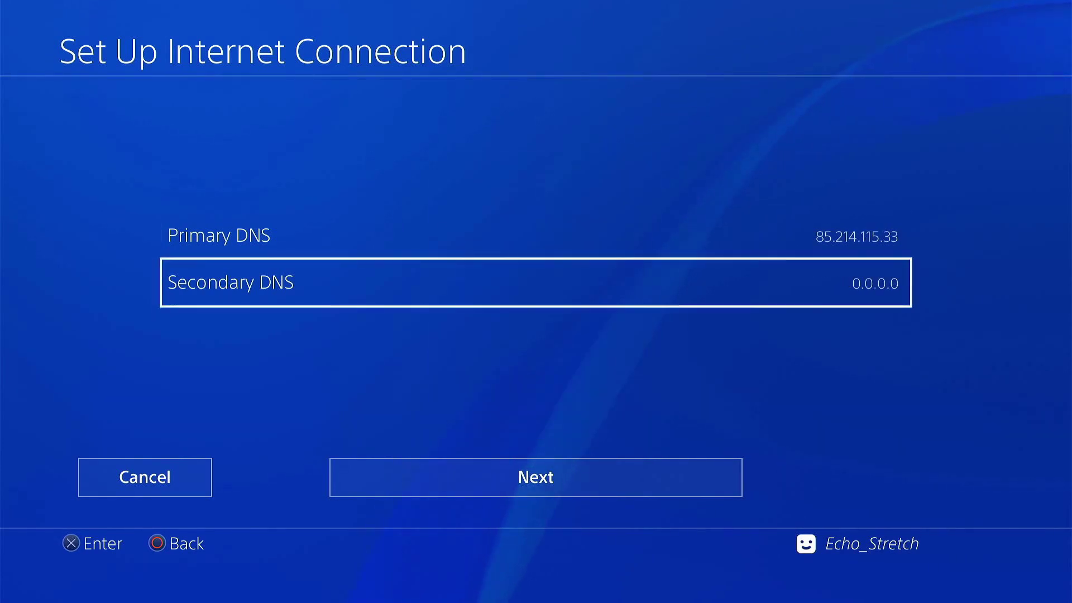
key("Down")
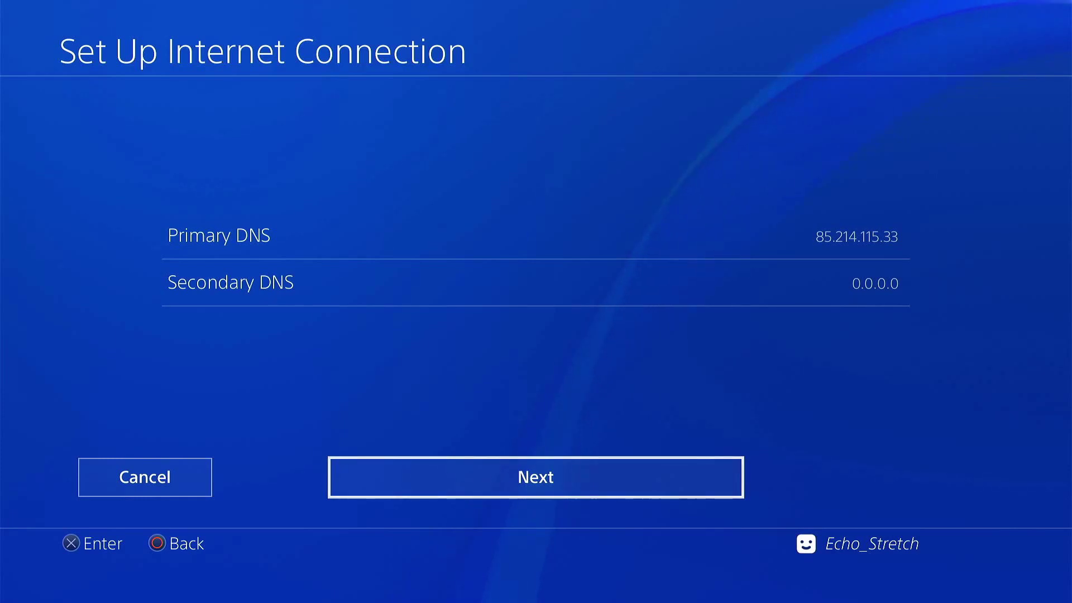
Step: Keep MTU Automatic, use no proxy server, save, and return to the Network menu
key("Return")
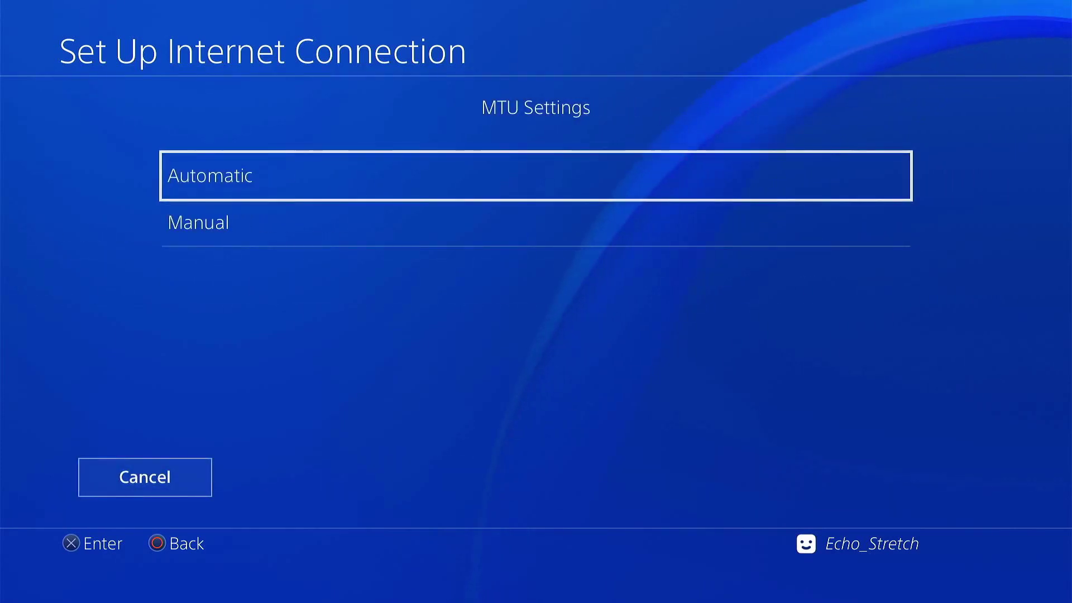
key("Return")
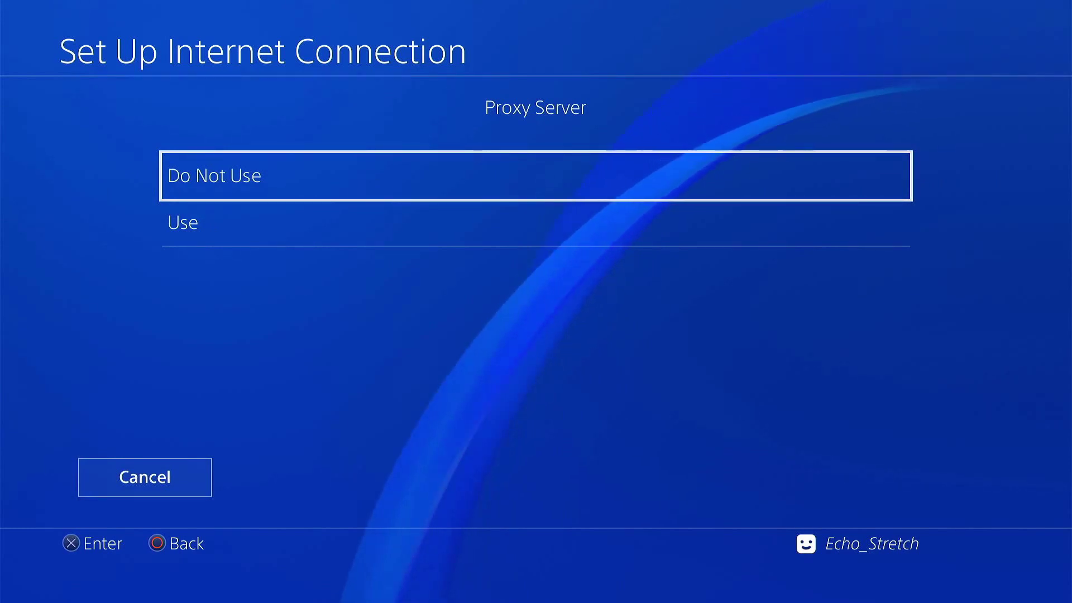
key("Return")
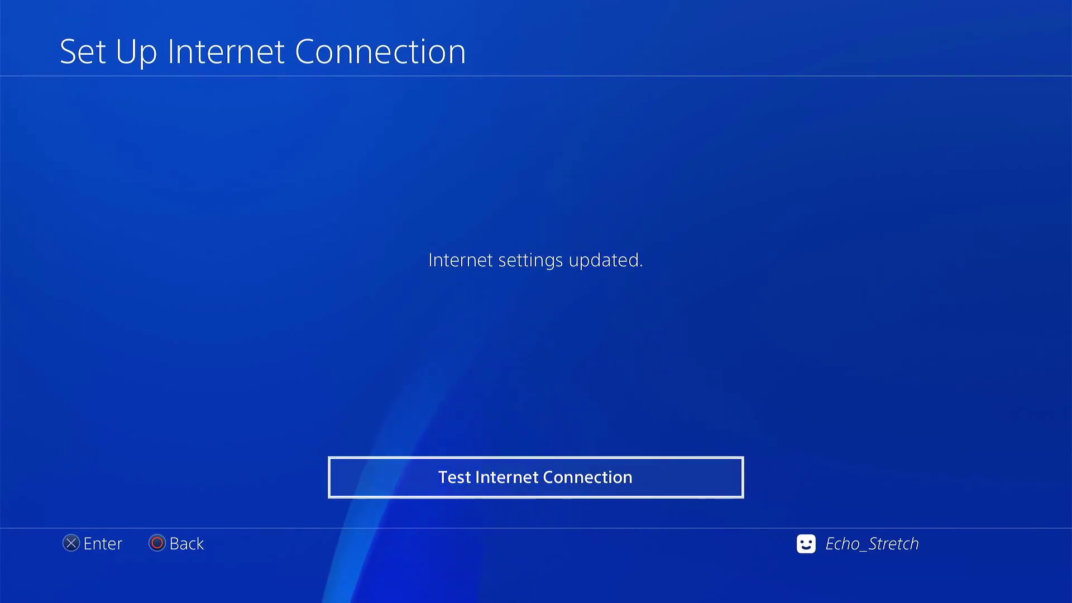
key("Escape")
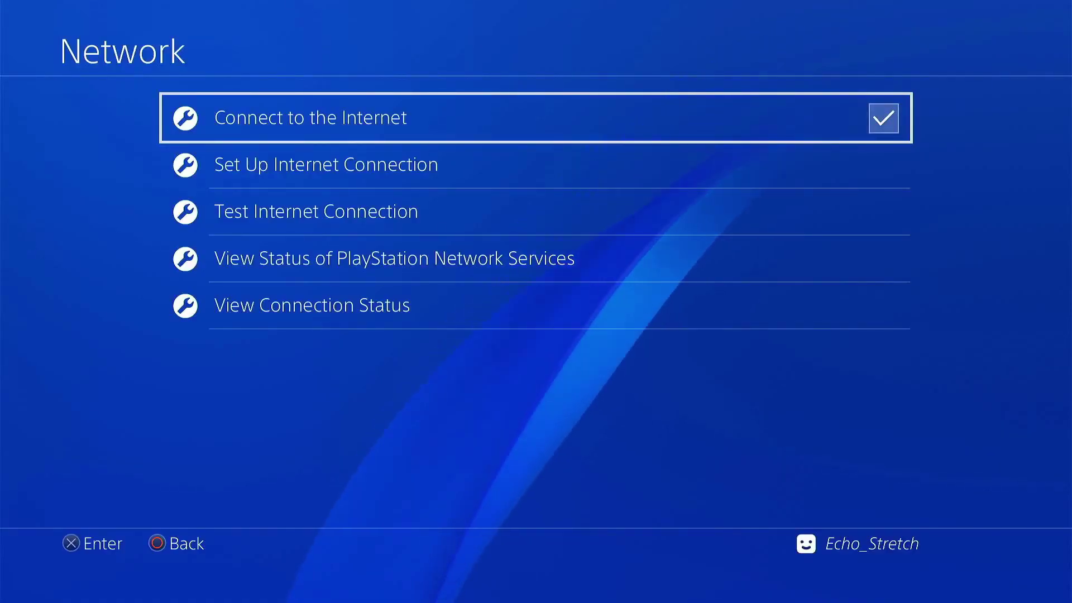
Step: Launch the Internet Browser and open a new browser window
key("Escape")
key("Escape")
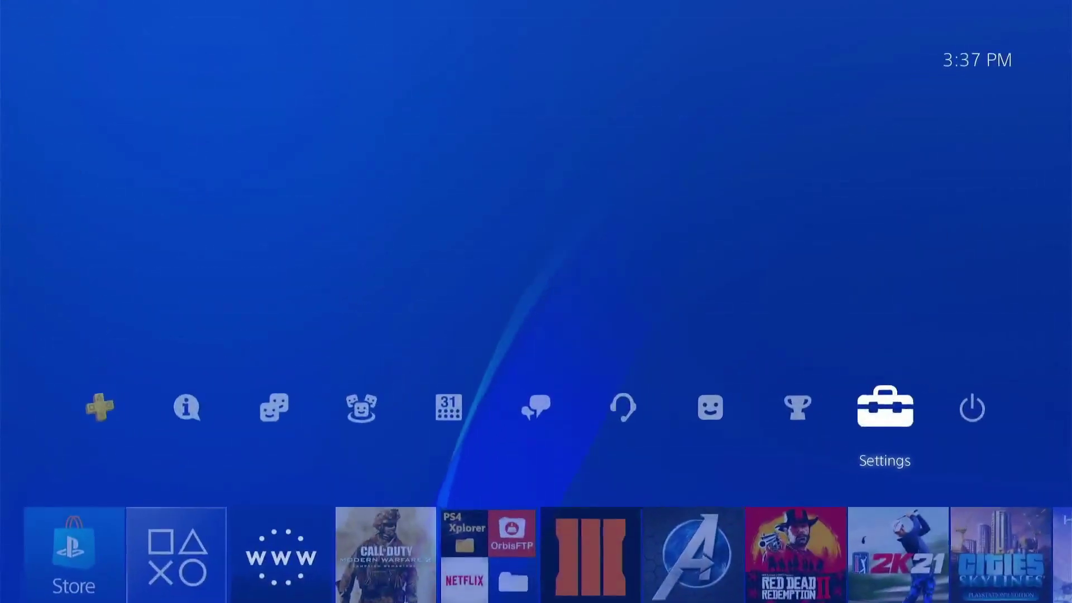
key("Down")
key("Return")
key("Menu")
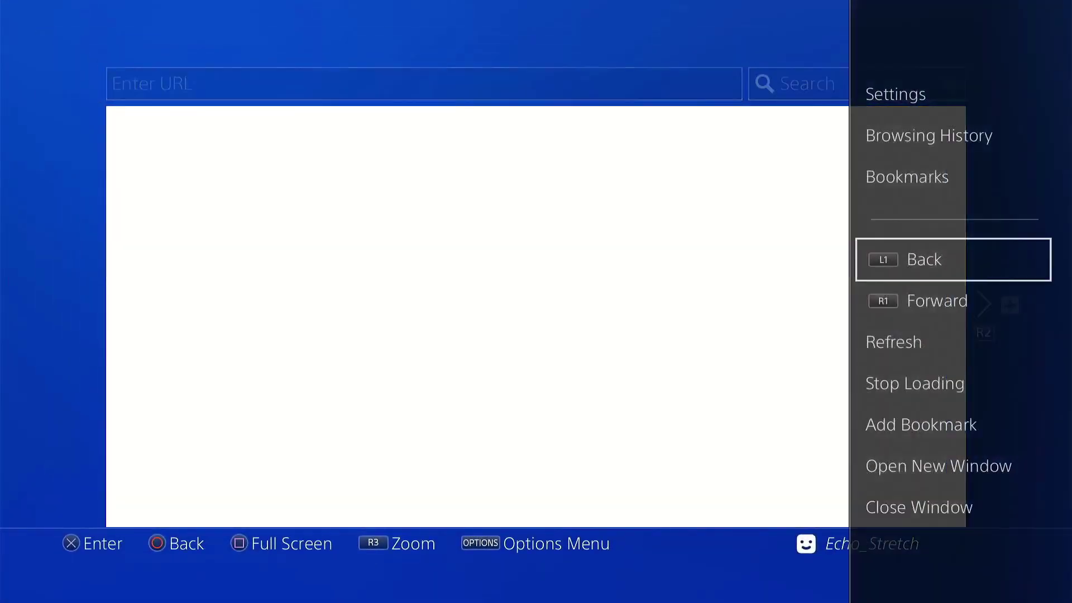
key("Down")
key("Down")
key("Down")
key("Down")
key("Down")
key("Return")
Step: Check that the browsing history is empty, then close it
key("Menu")
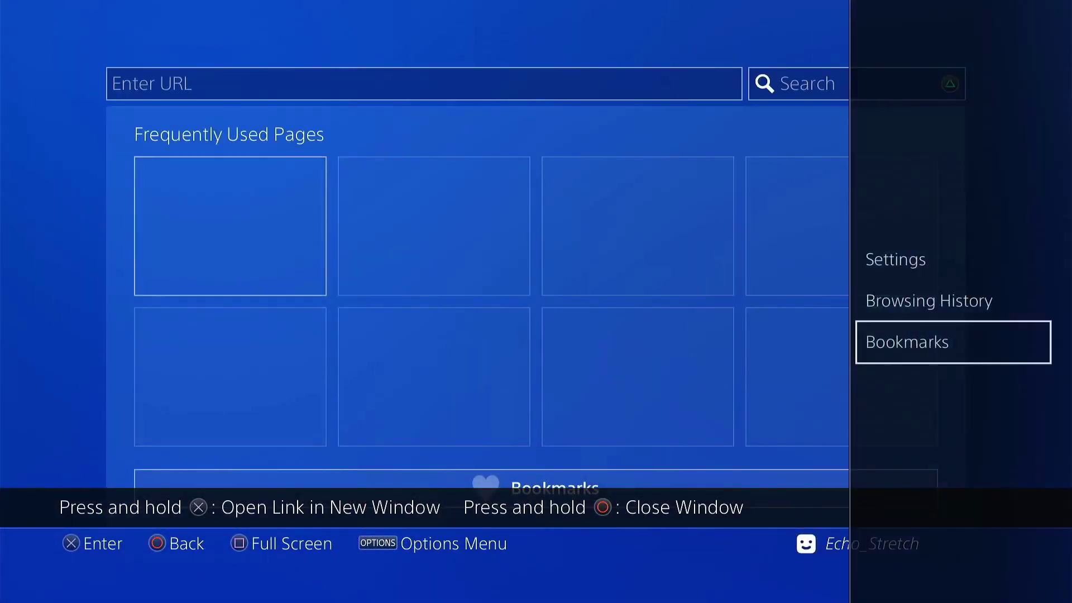
key("Up")
key("Return")
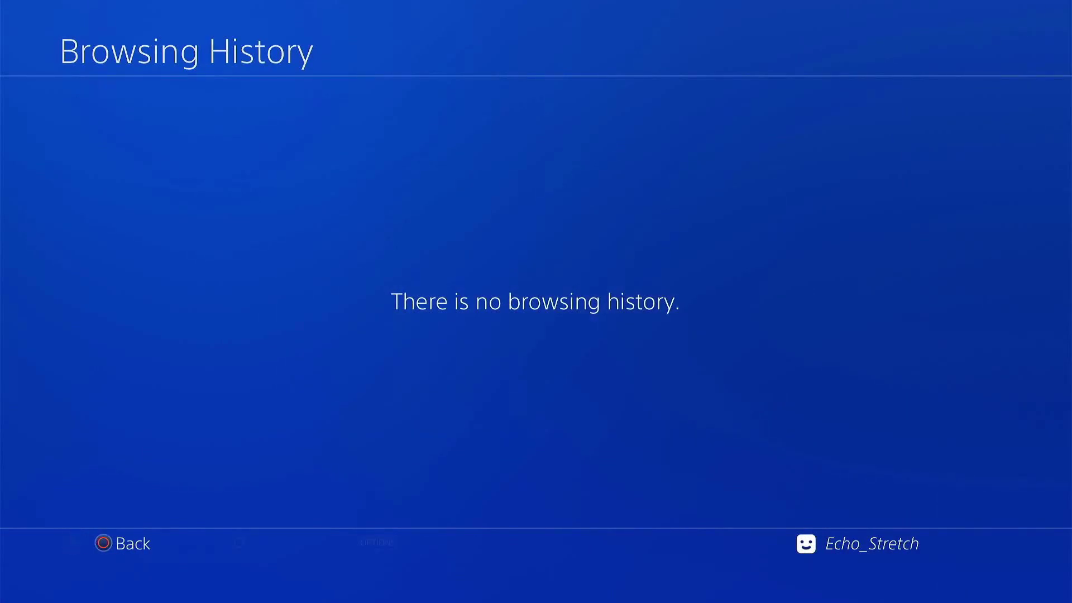
key("Escape")
Step: In browser Settings, delete all cookies and clear website data, confirming each with OK
key("Menu")
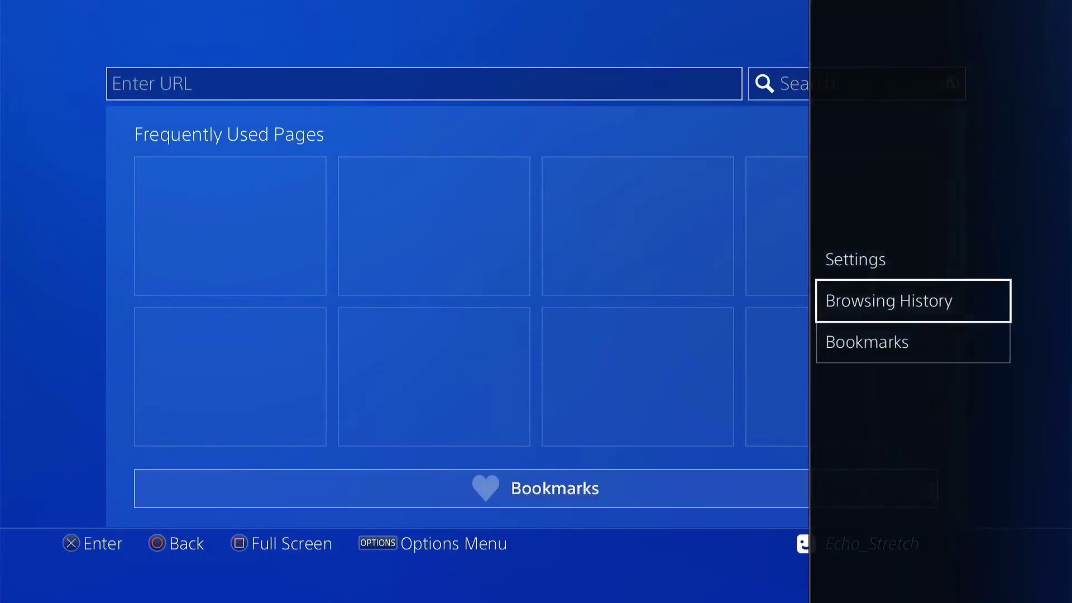
key("Up")
key("Return")
key("Down")
key("Return")
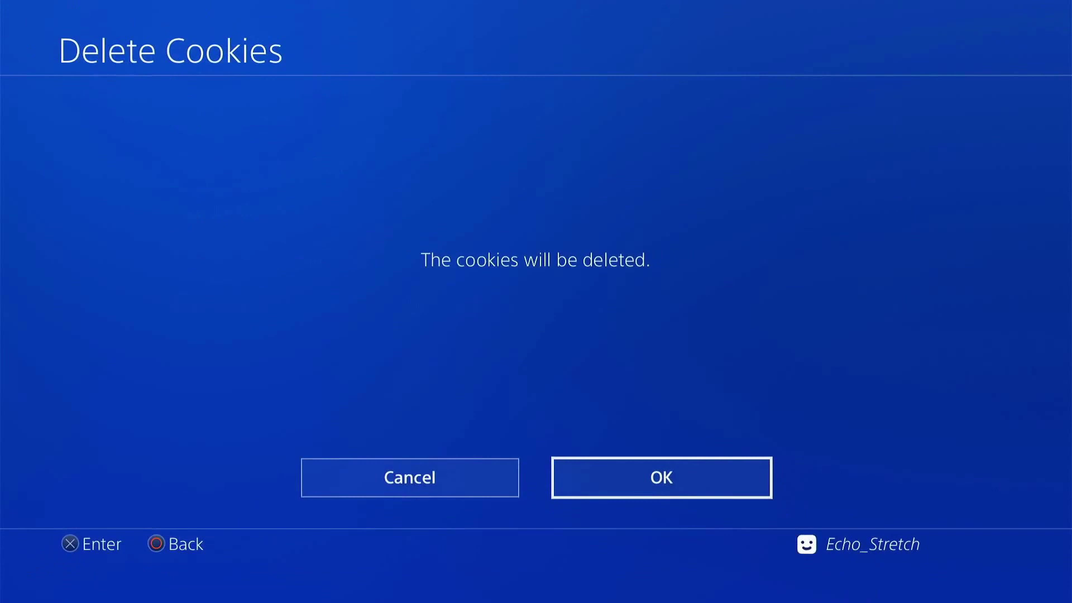
key("Return")
key("Down")
key("Return")
key("Return")
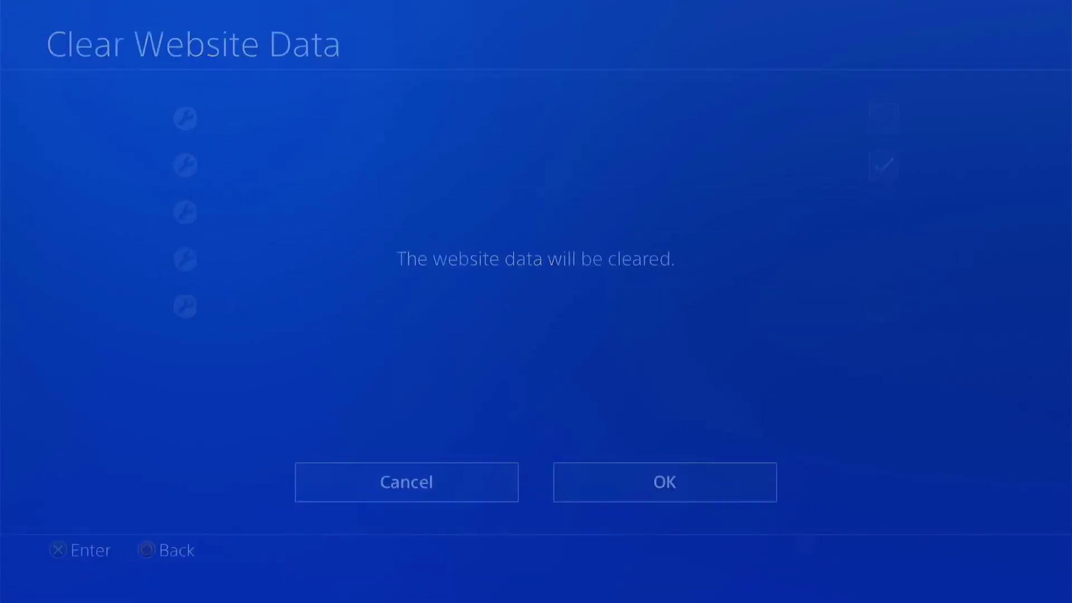
key("Return")
key("Return")
key("Escape")
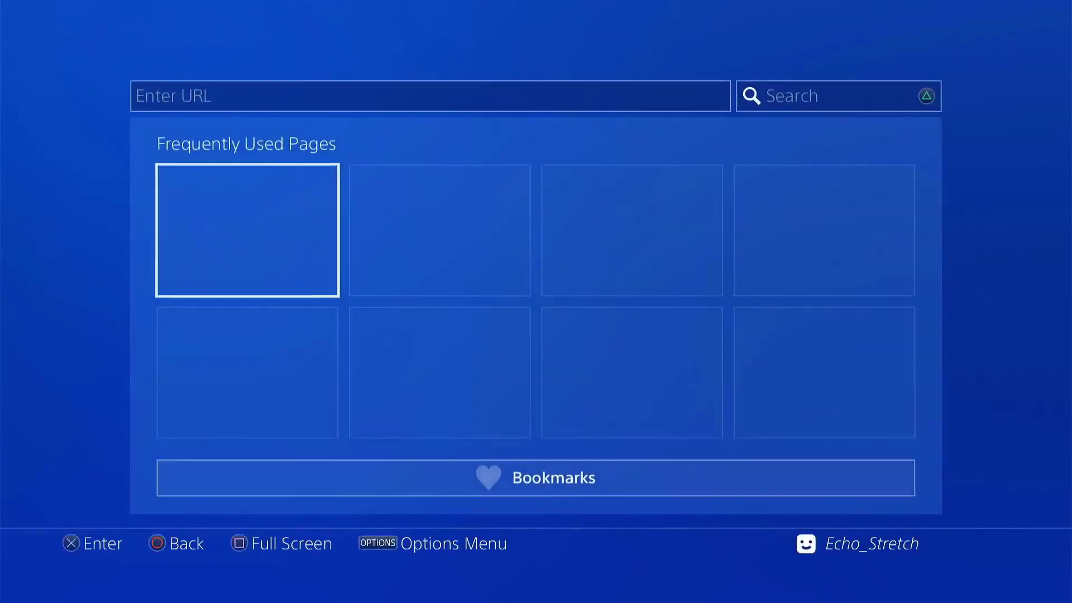
Step: Open the Bookmarks list and scroll through it to the PS4MACEDO 755 bookmark
key("Down")
key("Down")
key("Return")
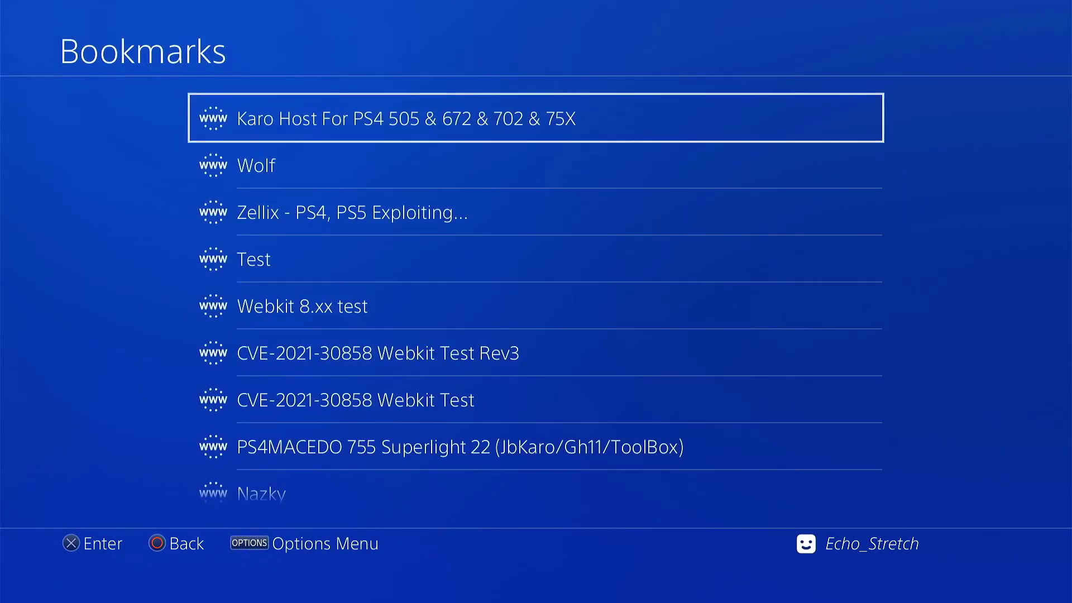
key("Down")
key("Down")
key("Down")
key("Down")
key("Down")
key("Down")
key("Down")
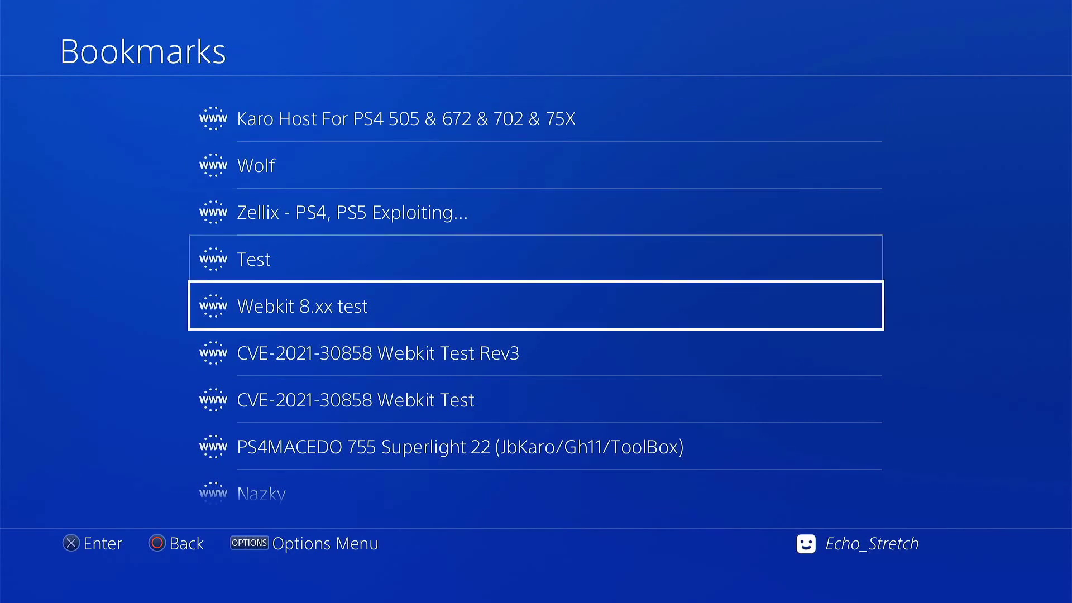
key("Down")
key("Down")
key("Down")
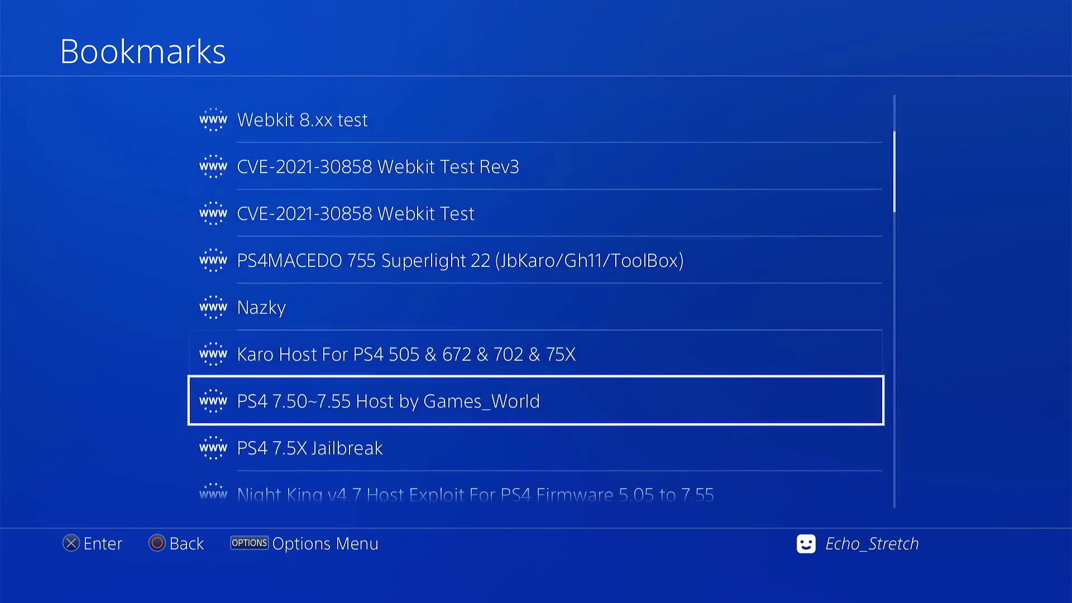
key("Up")
key("Up")
key("Up")
key("Up")
key("Up")
key("Down")
key("Down")
key("Down")
key("Down")
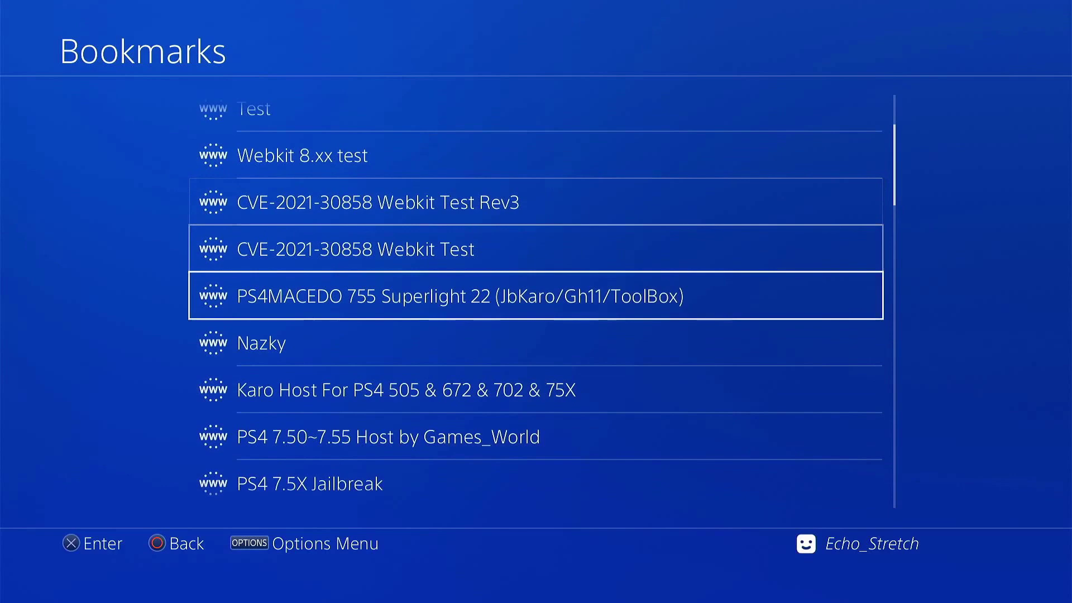
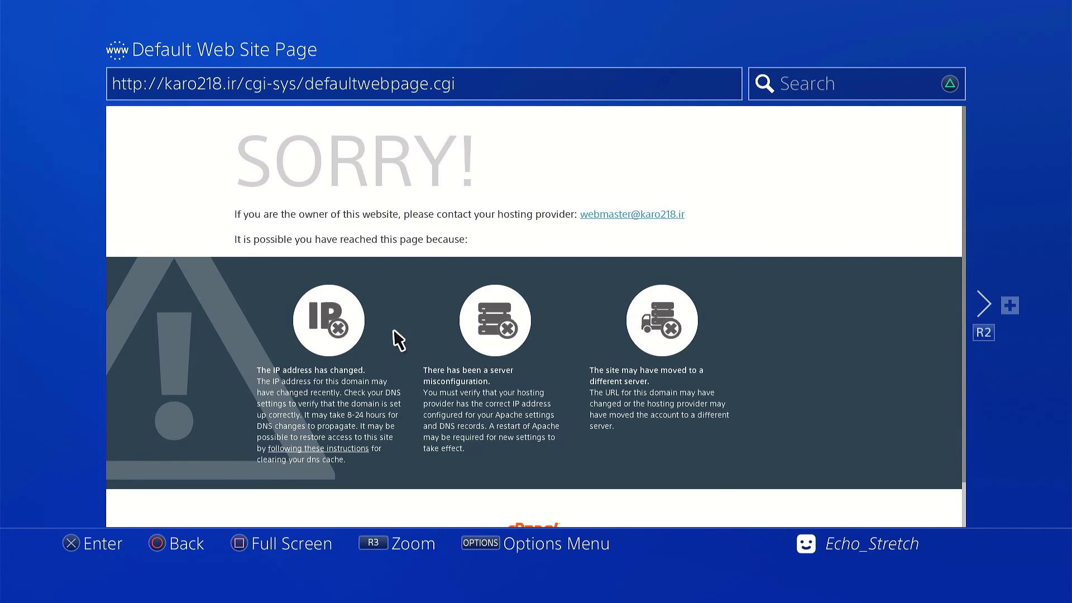
Step: Close the browser window showing the blocked karo218 'SORRY!' page
key("Menu")
key("Down")
key("Down")
key("Down")
key("Down")
key("Down")
key("Return")
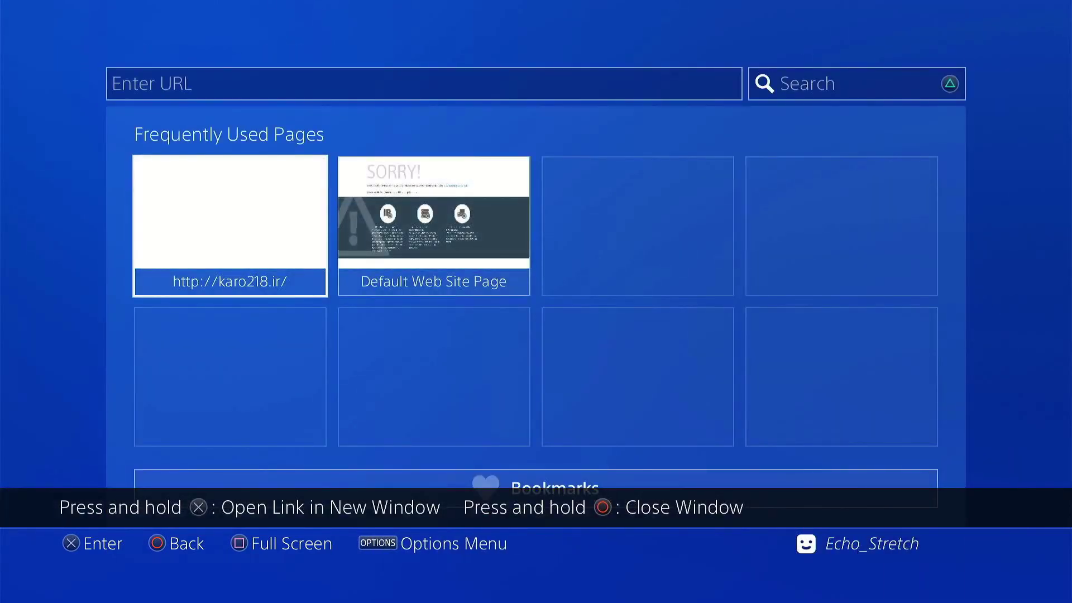
Step: Open the saved Bookmarks list and select the top Karo Host bookmark
key("Up")
key("Menu")
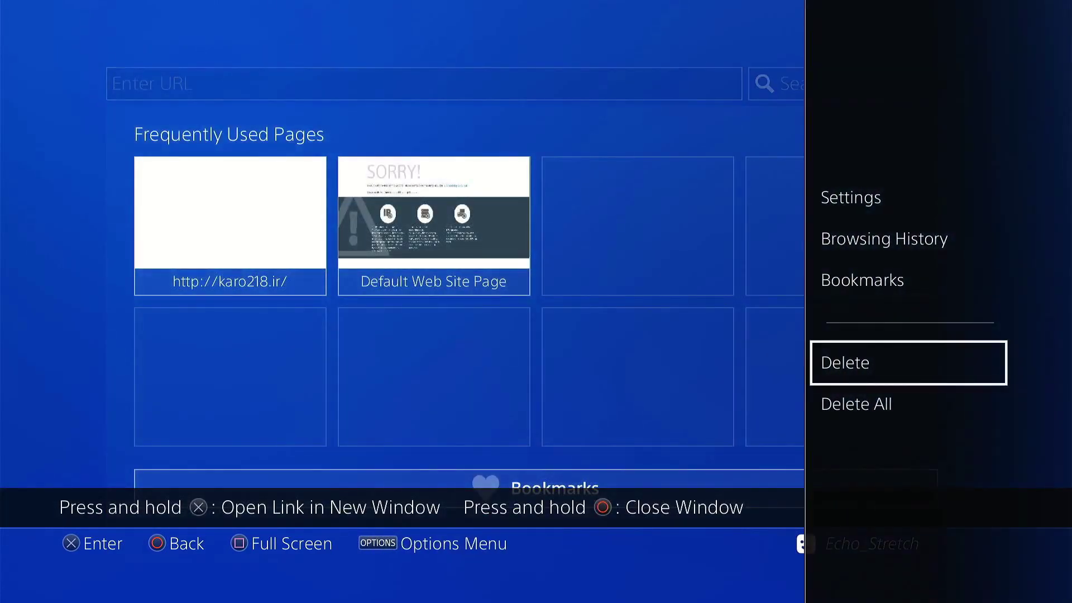
key("Escape")
key("Down")
key("Down")
key("Return")
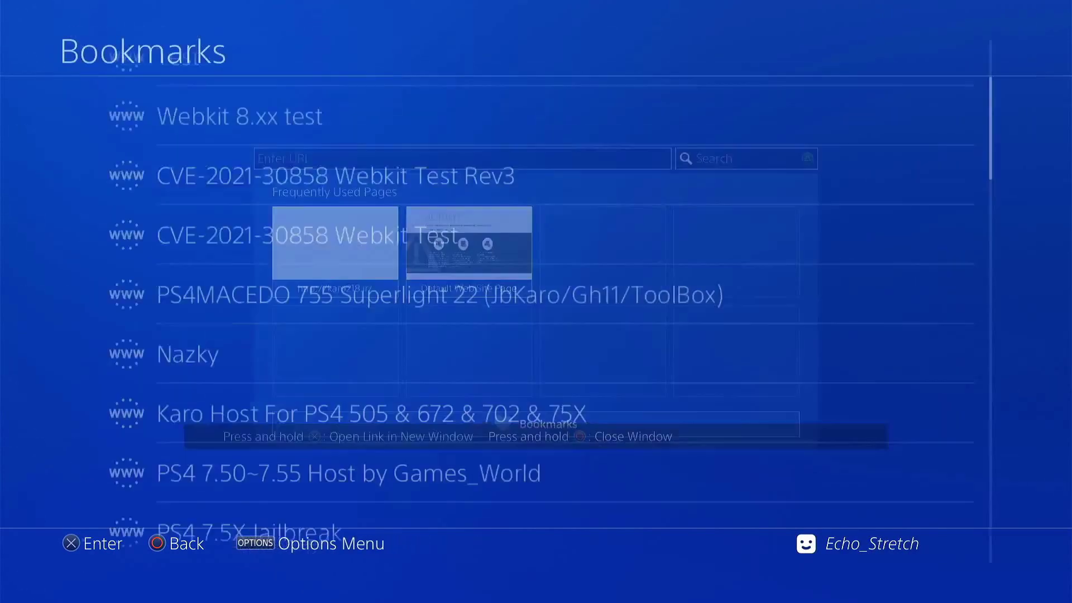
key("Up")
key("Up")
key("Up")
key("Up")
key("Up")
key("Up")
key("Up")
key("Up")
key("Up")
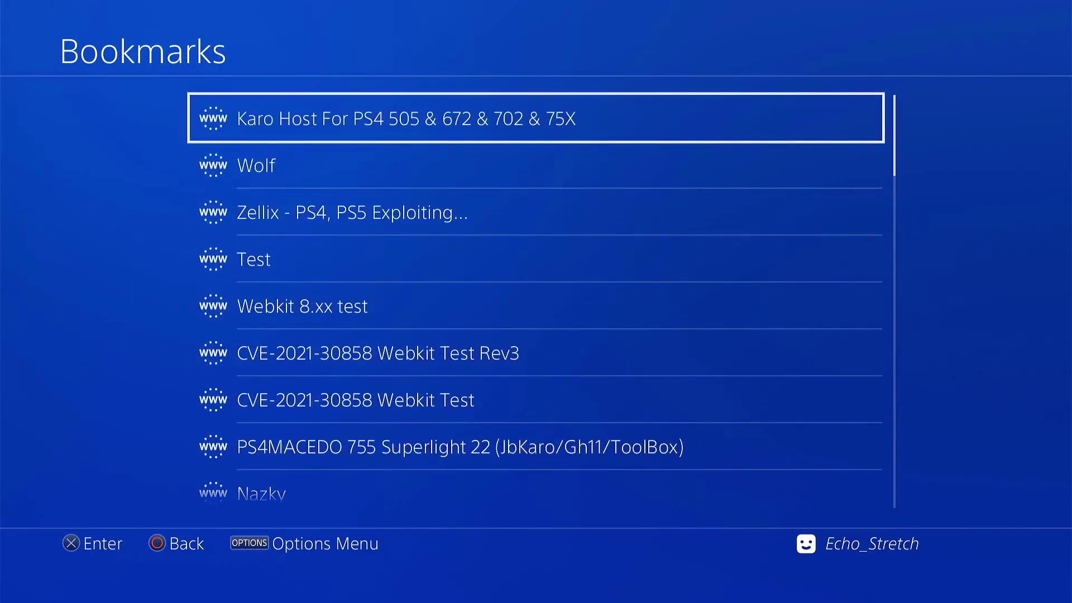
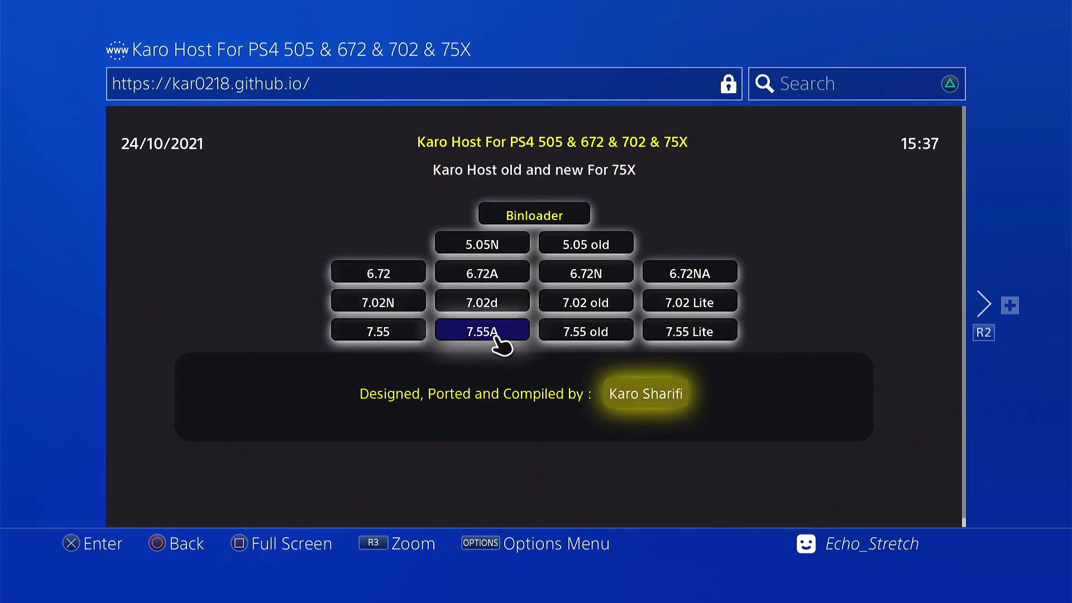
Step: Select the 7.55A firmware option on the Karo Host page to list its jailbreak versions
left_click(495, 335)
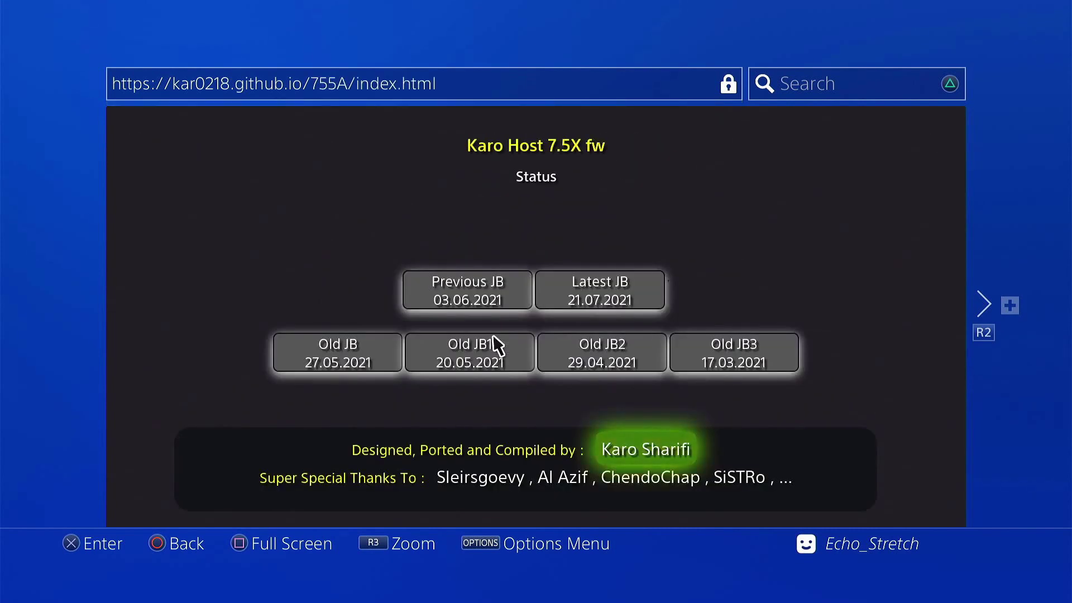
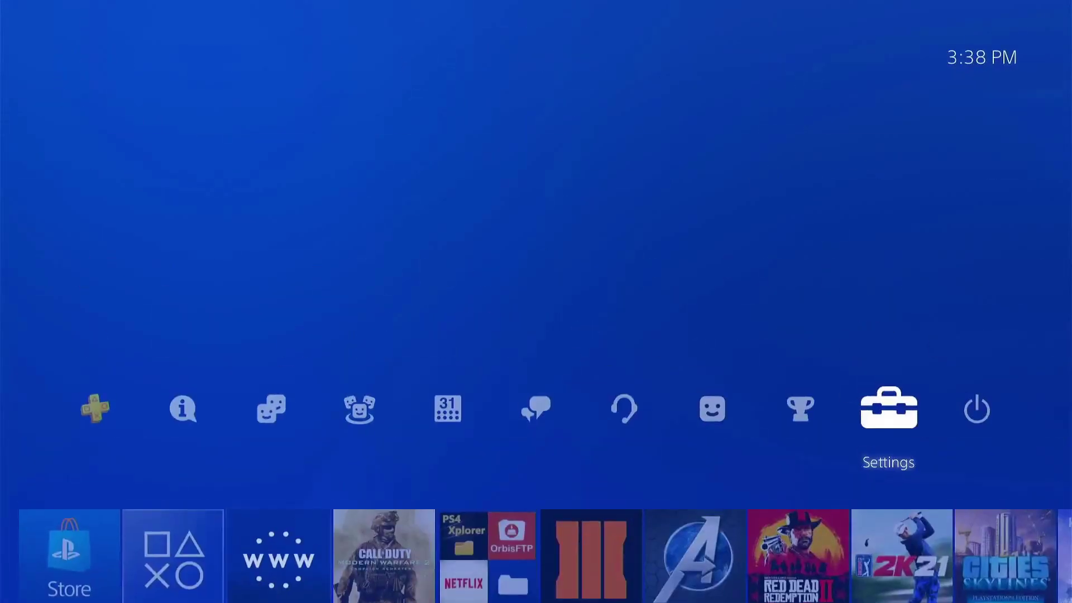
Step: Open Settings > Network and confirm Connect to the Internet is unticked
key("Return")
key("Down")
key("Down")
key("Down")
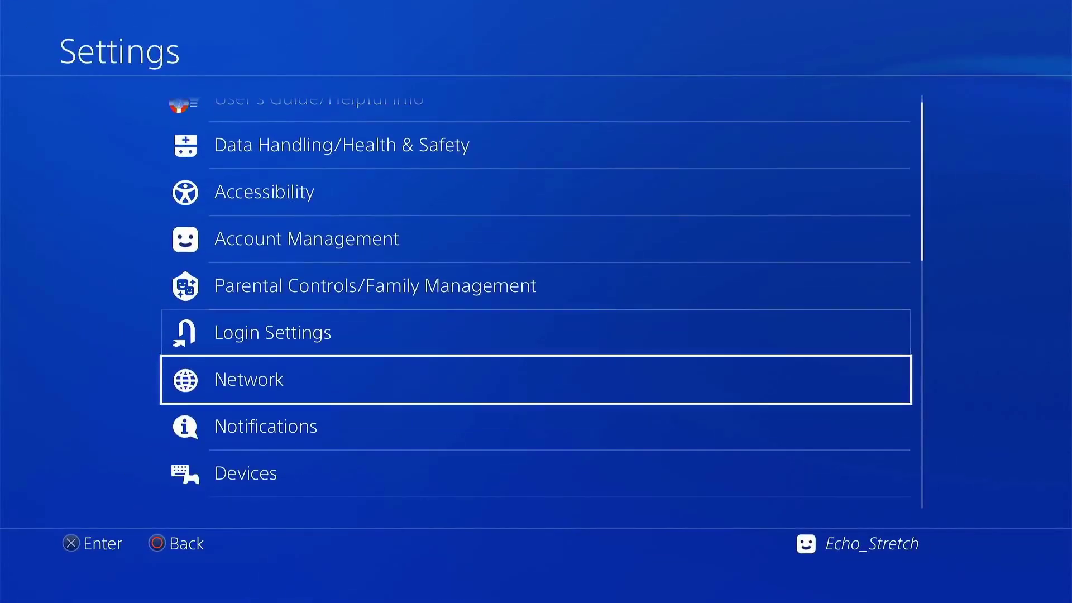
key("Return")
key("Return")
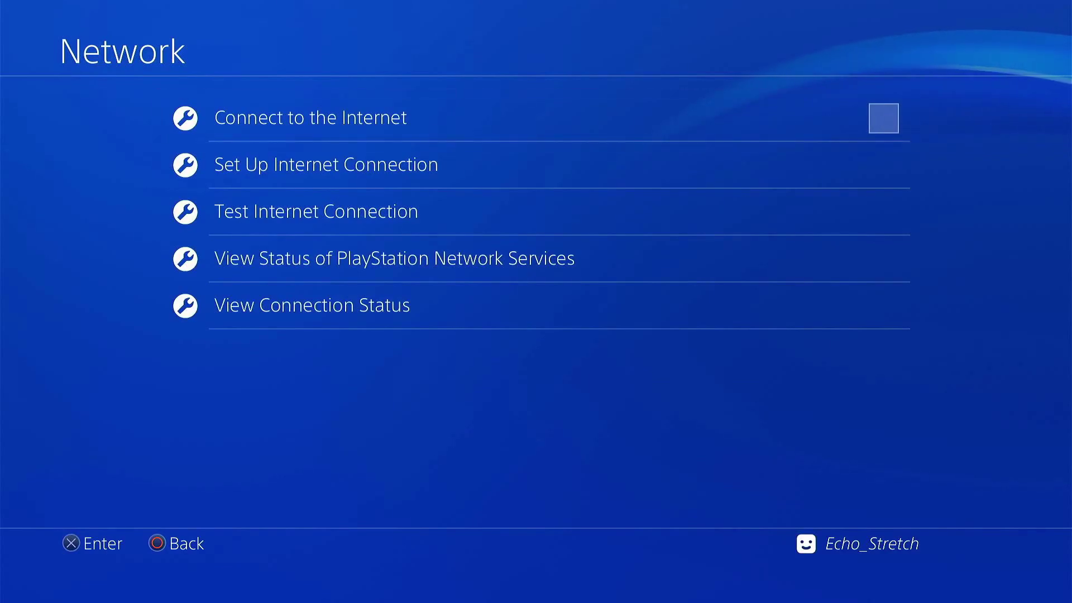
Step: Return to the home screen and launch the Internet Browser on a blank page
key("Escape")
key("Escape")
key("Down")
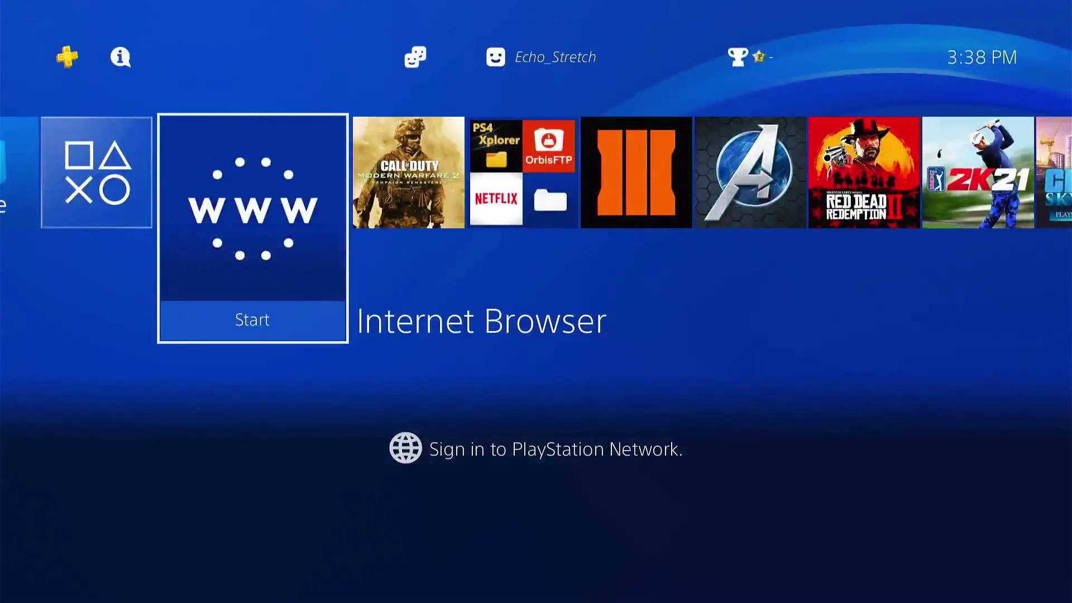
key("Return")
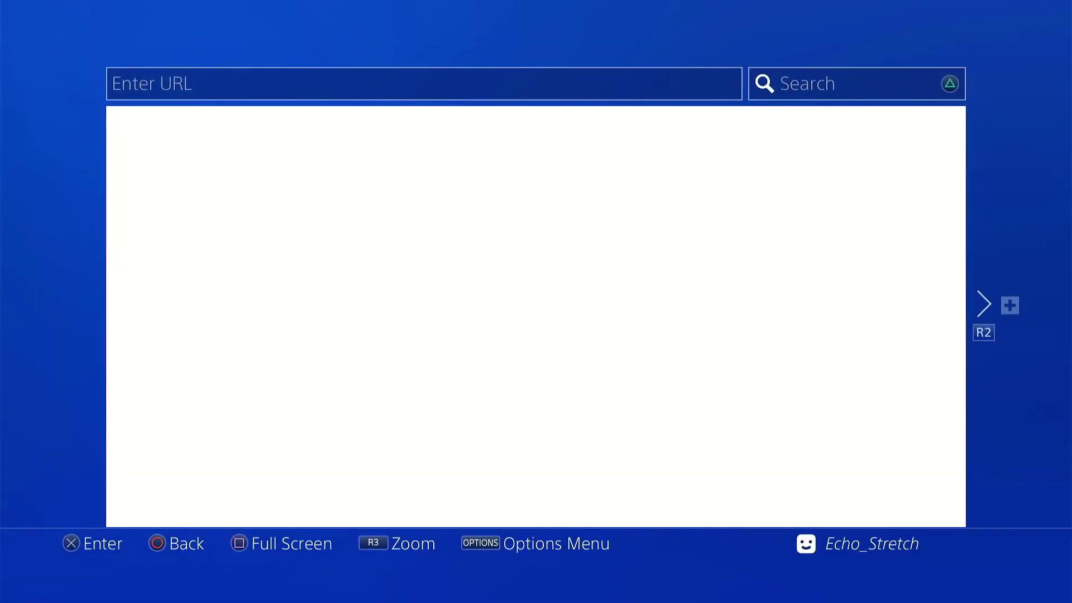
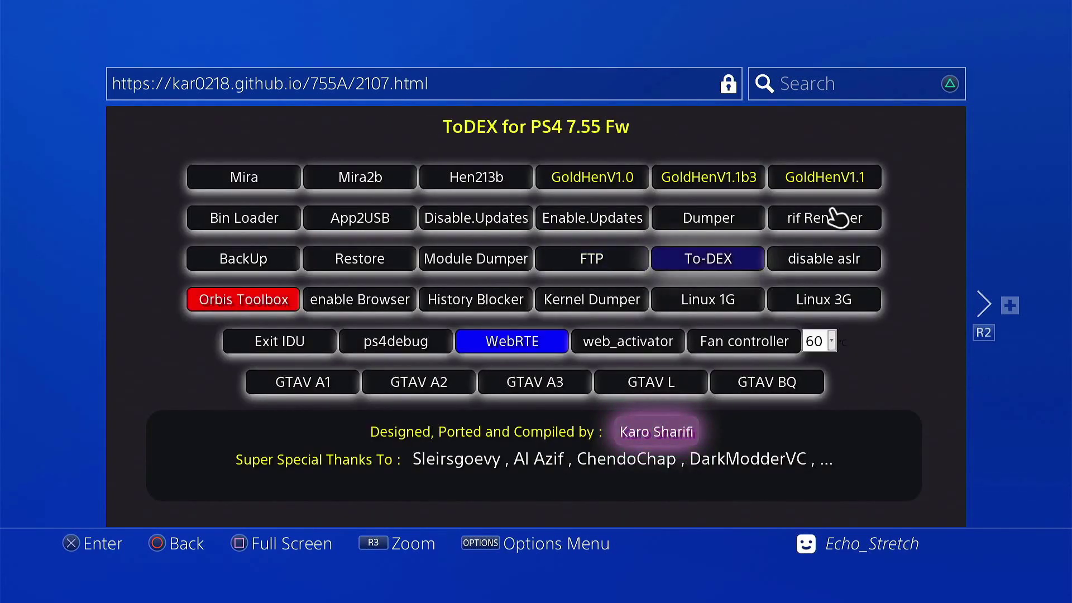
Step: Load the GoldHenV1.1 payload from the ToDEX 7.55 exploit page
left_click(855, 180)
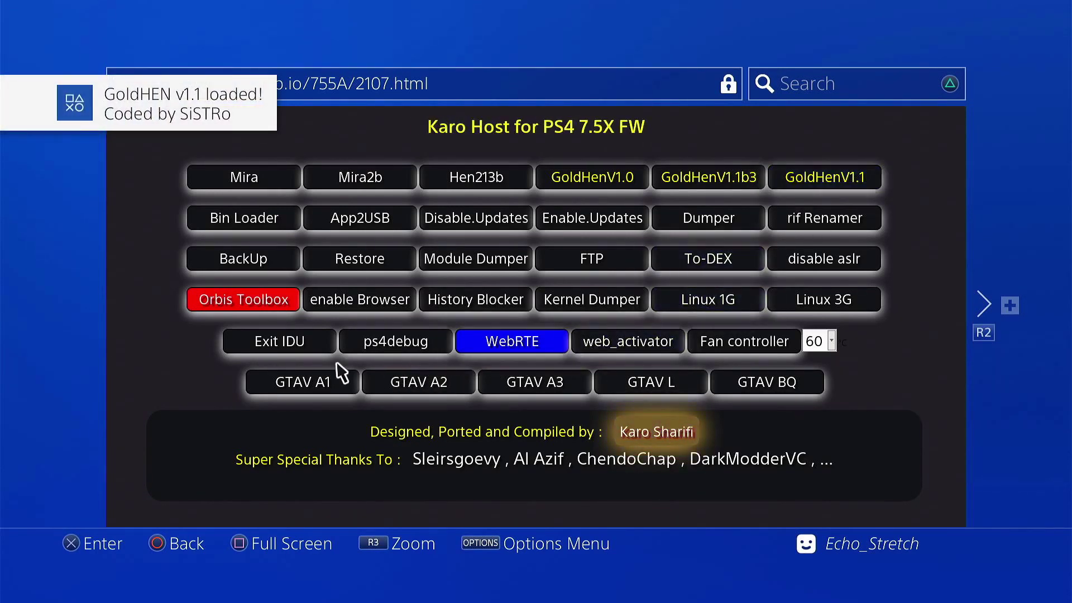
Step: Load the Orbis Toolbox Alpha 1.0 payload until it reports success, then go to the home screen
left_click(243, 304)
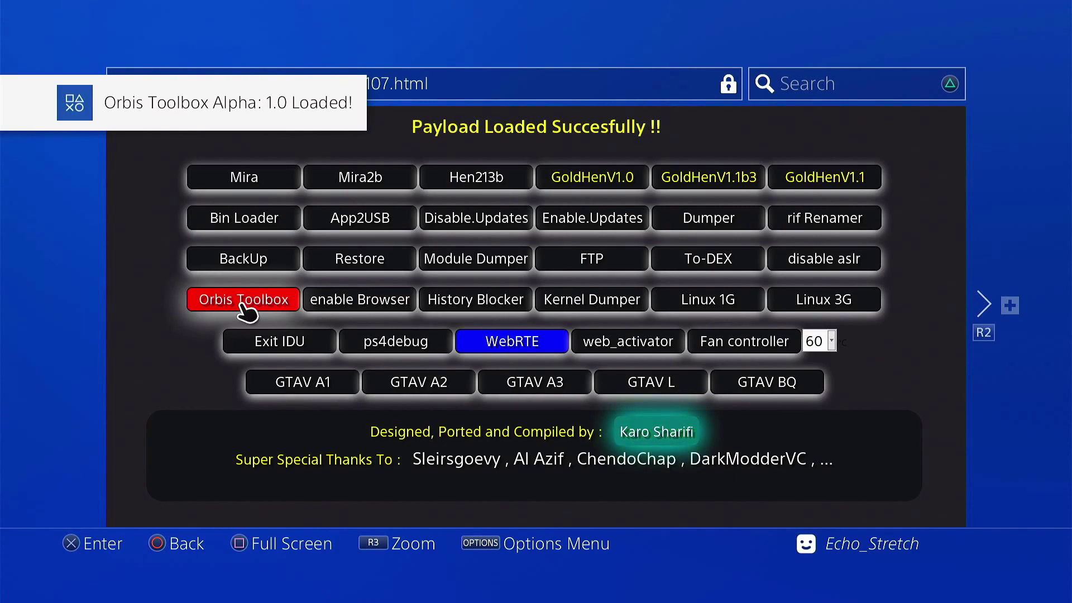
key("super")
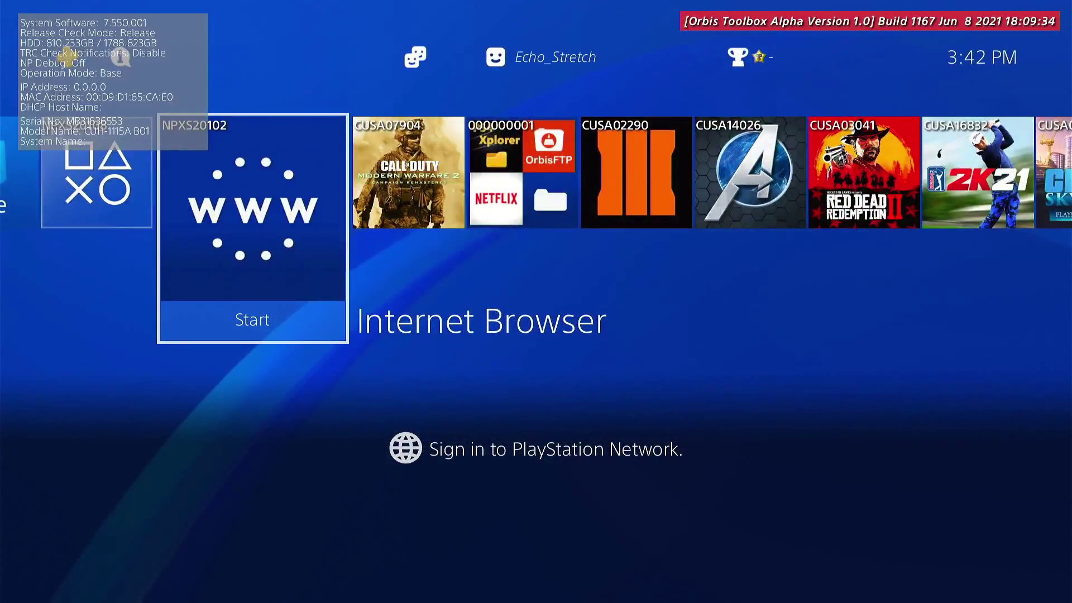
Step: Open Settings and browse the new ★Orbis Toolbox menu, then return to the Settings list
key("Up")
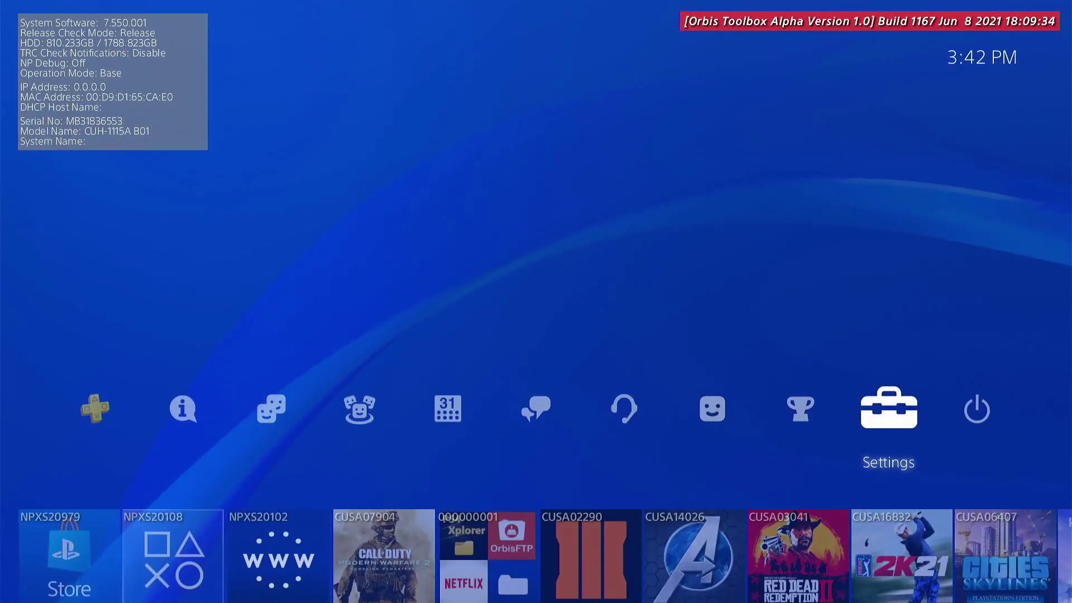
key("Return")
key("Return")
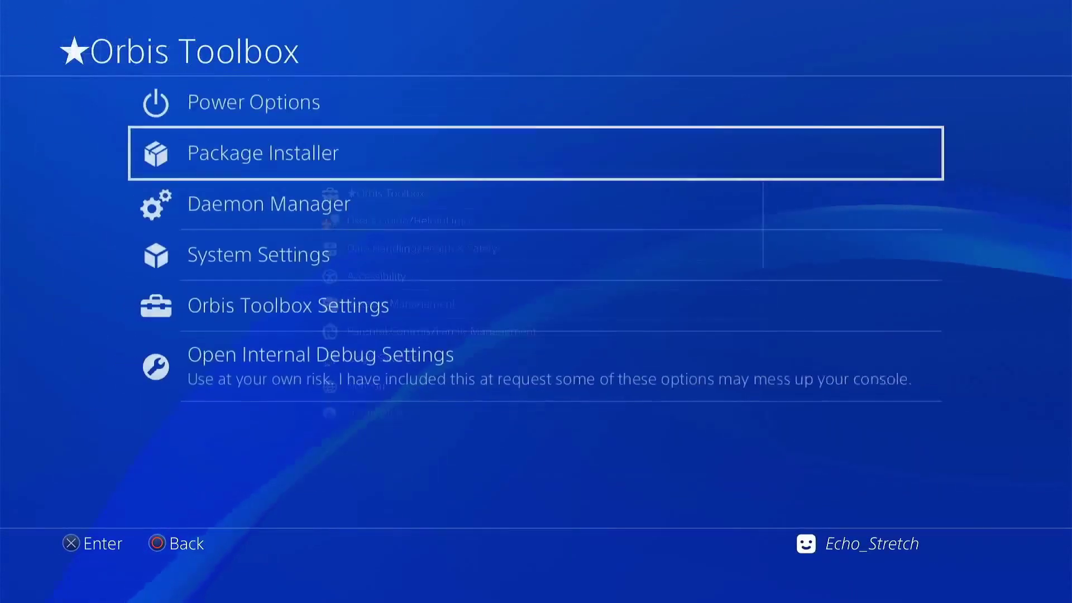
key("Down")
key("Down")
key("Down")
key("Down")
key("Up")
key("Up")
key("Up")
key("Up")
key("Up")
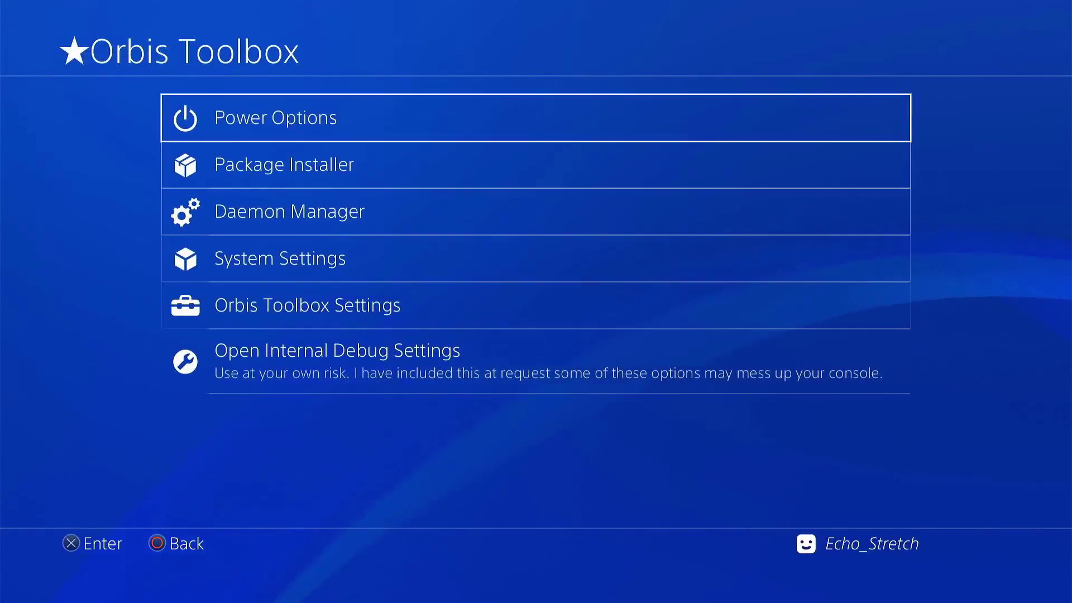
key("Escape")
Step: Open ★Debug Settings, look through its categories, and back out to the home screen
key("Down")
key("Down")
key("Down")
key("Down")
key("Down")
key("Down")
key("Down")
key("Down")
key("Down")
key("Down")
key("Down")
key("Down")
key("Down")
key("Down")
key("Down")
key("Down")
key("Down")
key("Down")
key("Down")
key("Down")
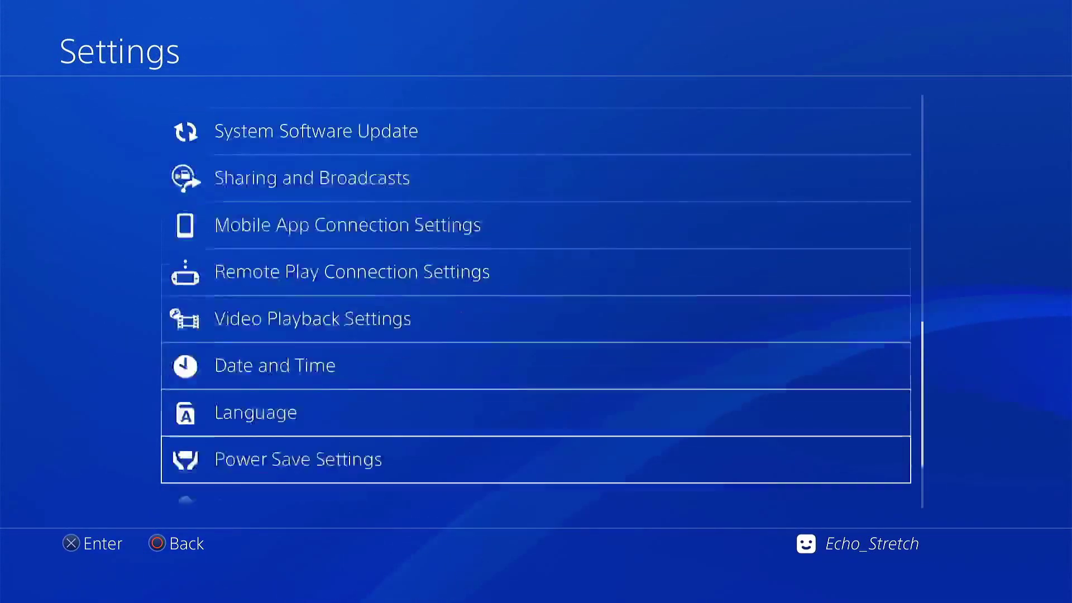
key("Down")
key("Down")
key("Down")
key("Return")
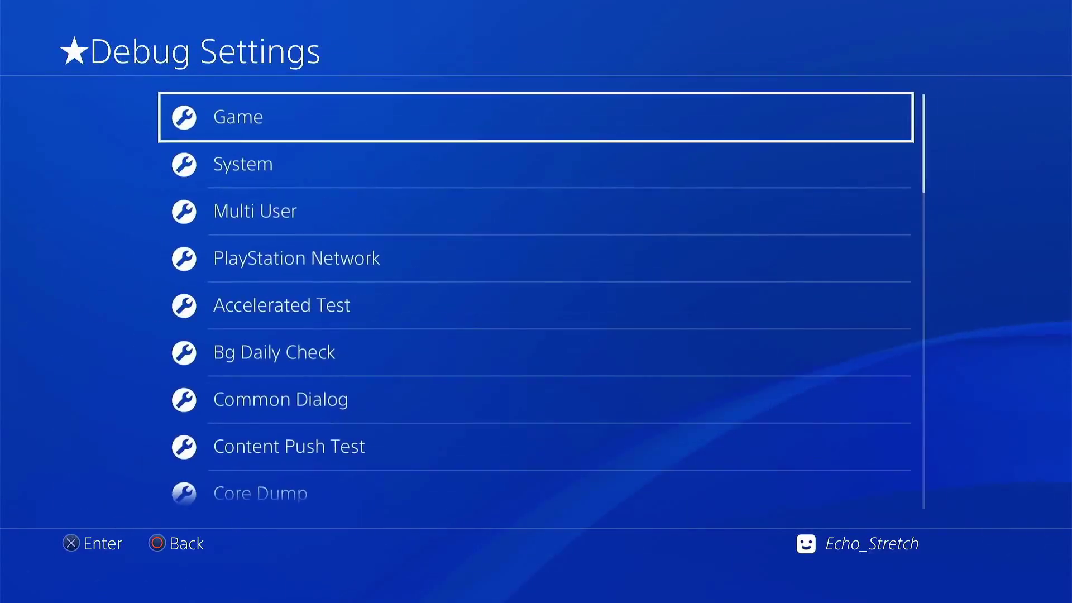
key("Down")
key("Down")
key("Down")
key("Down")
key("Escape")
key("Escape")
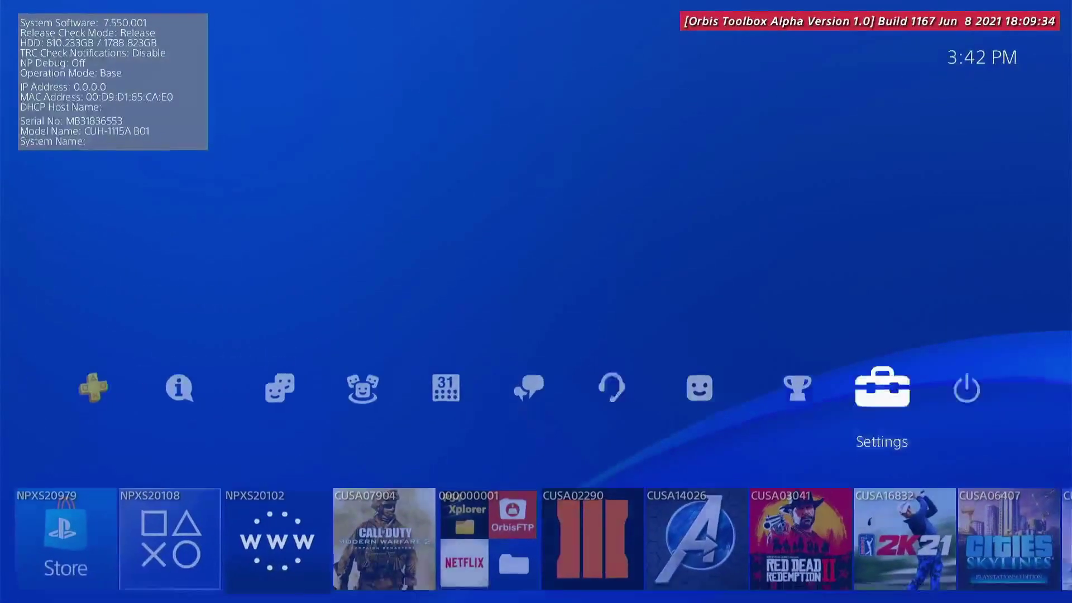
Step: Start Call of Duty: Modern Warfare 2 from the home screen's game row
key("Down")
key("Right")
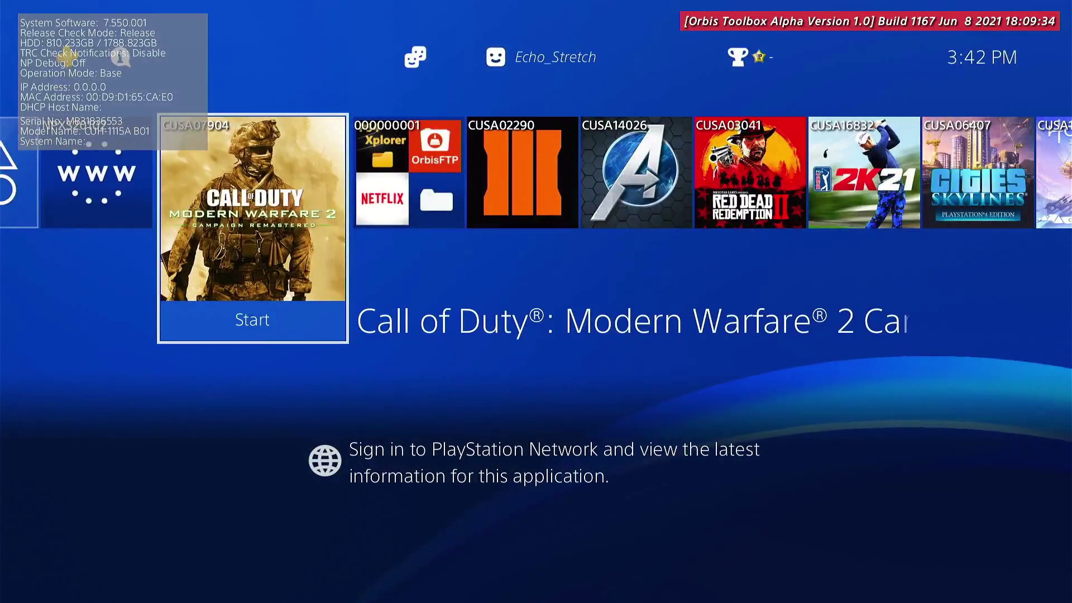
key("Return")
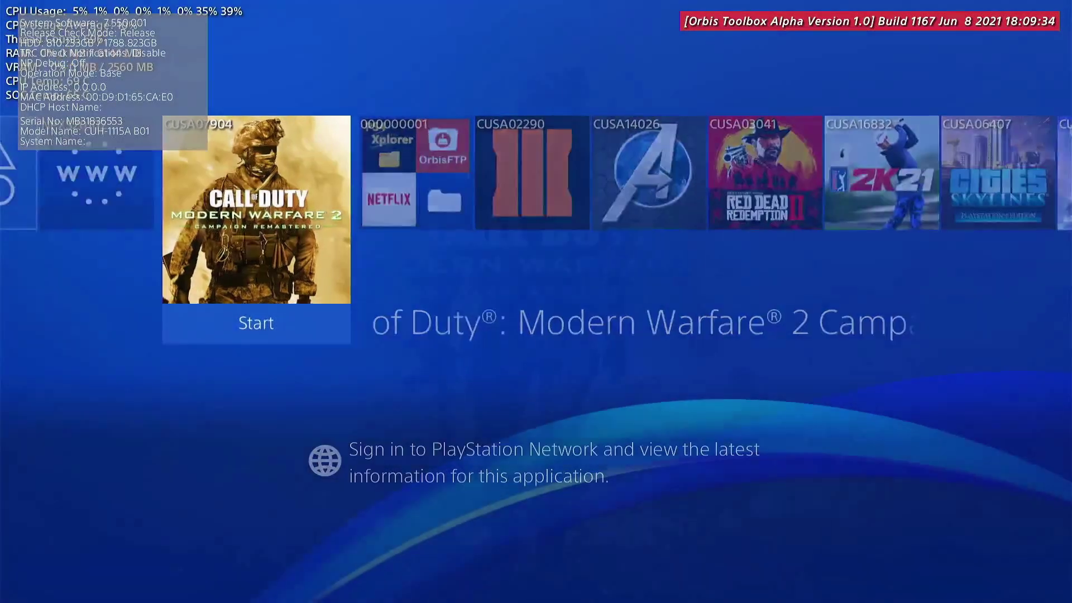